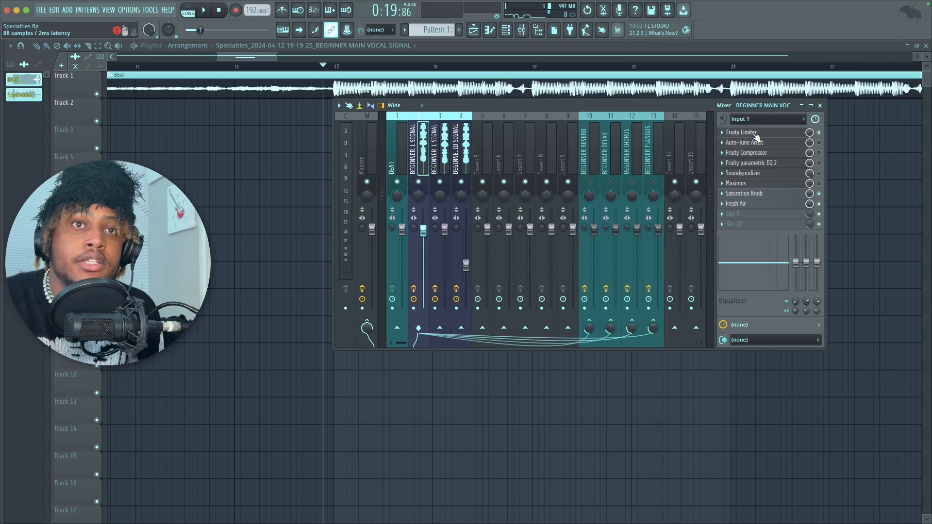
Step: Review the main vocal's noise gate in Fruity Limiter and the input type options in Auto-Tune Artist
{"action": "left_click_drag", "start_coordinate": [526, 80], "coordinate": [540, 48]}
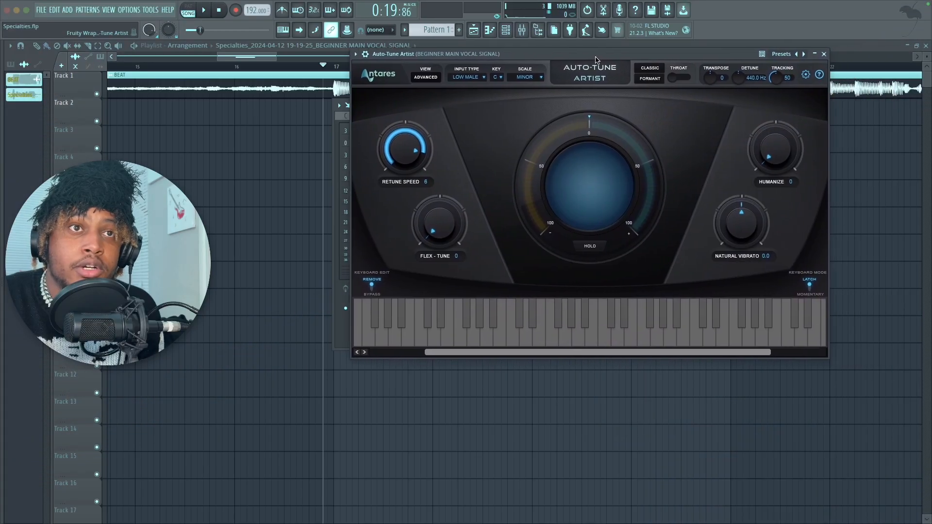
{"action": "left_click_drag", "start_coordinate": [595, 59], "coordinate": [628, 49]}
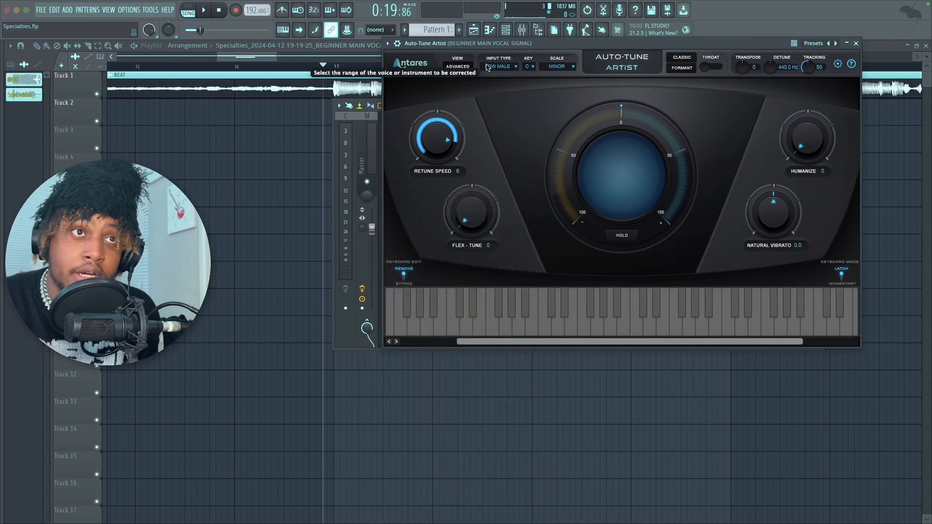
{"action": "left_click", "coordinate": [502, 69]}
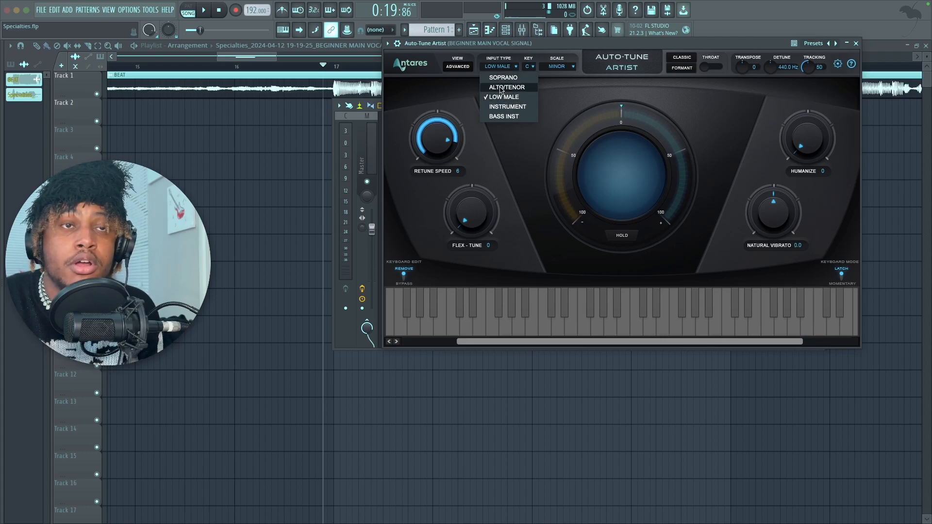
{"action": "left_click", "coordinate": [449, 87]}
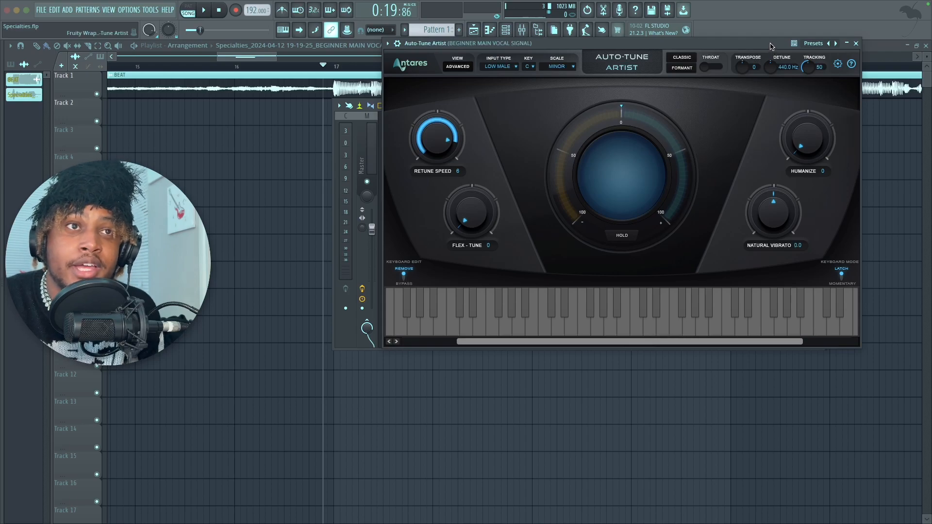
{"action": "left_click_drag", "start_coordinate": [771, 46], "coordinate": [756, 201]}
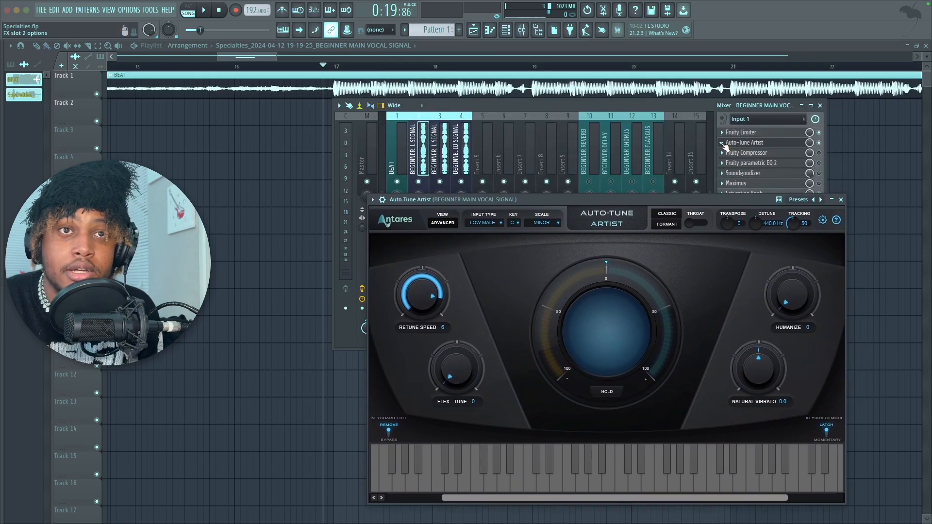
Step: Try Pitcher in place of Auto-Tune Artist on the main vocal, with its correction speed at 100
{"action": "left_click", "coordinate": [721, 143]}
{"action": "mouse_move", "coordinate": [735, 152]}
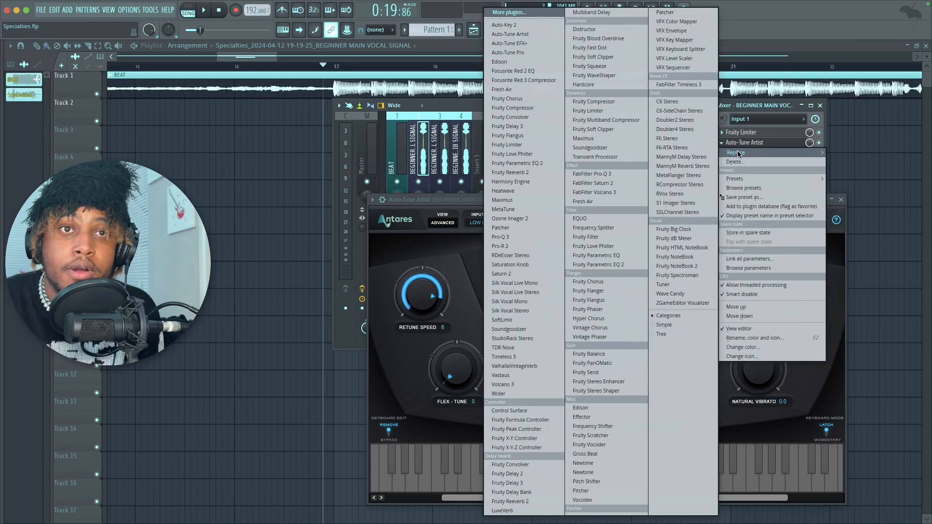
{"action": "left_click", "coordinate": [601, 490]}
{"action": "left_click_drag", "start_coordinate": [494, 199], "coordinate": [677, 83]}
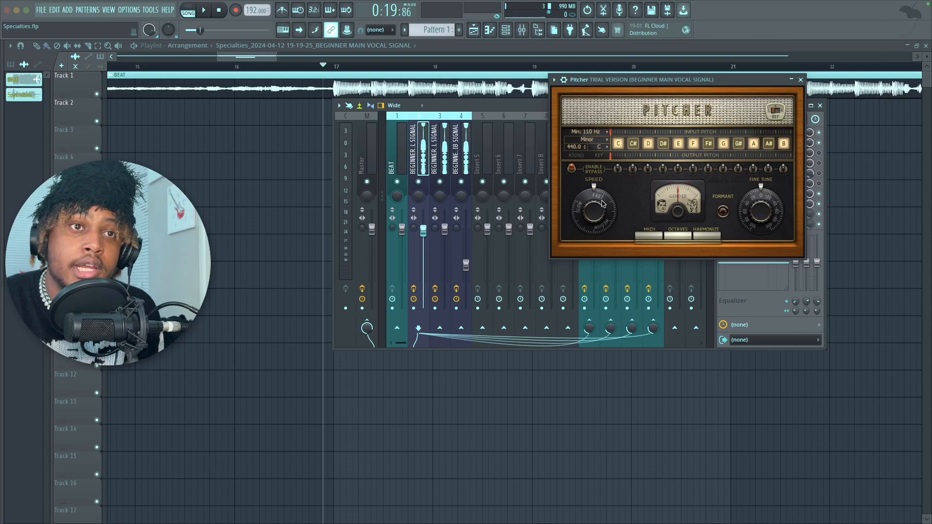
{"action": "left_click_drag", "start_coordinate": [593, 211], "coordinate": [593, 238]}
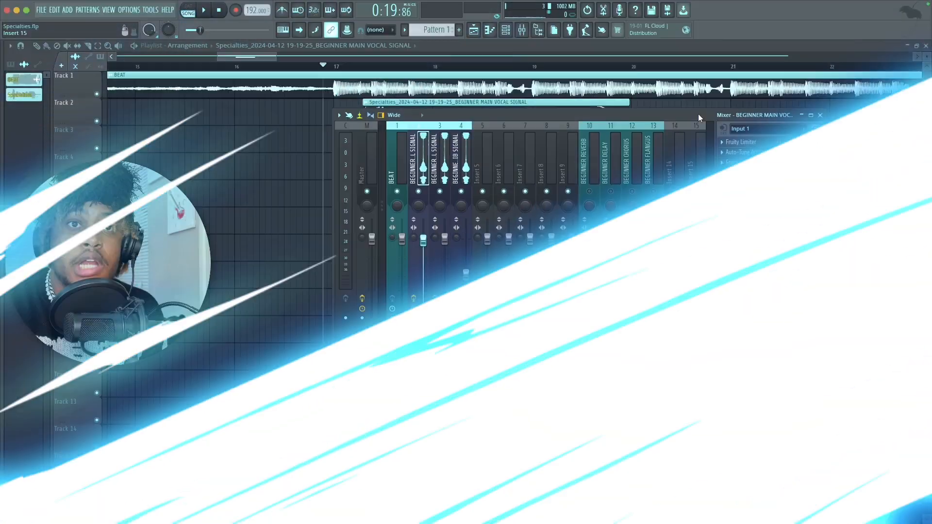
Step: Play the song to hear the main vocal with Auto-Tune and the noise gate
{"action": "left_click_drag", "start_coordinate": [697, 114], "coordinate": [727, 169]}
{"action": "key", "text": "space"}
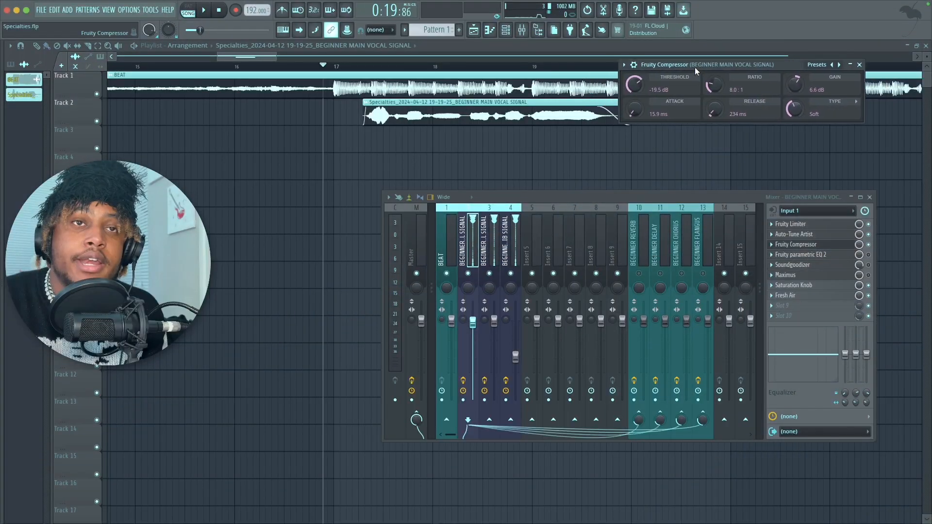
Step: Try the Medium type in the main vocal's Fruity Compressor, return it to Soft, and close the compressor
{"action": "left_click_drag", "start_coordinate": [695, 69], "coordinate": [645, 83]}
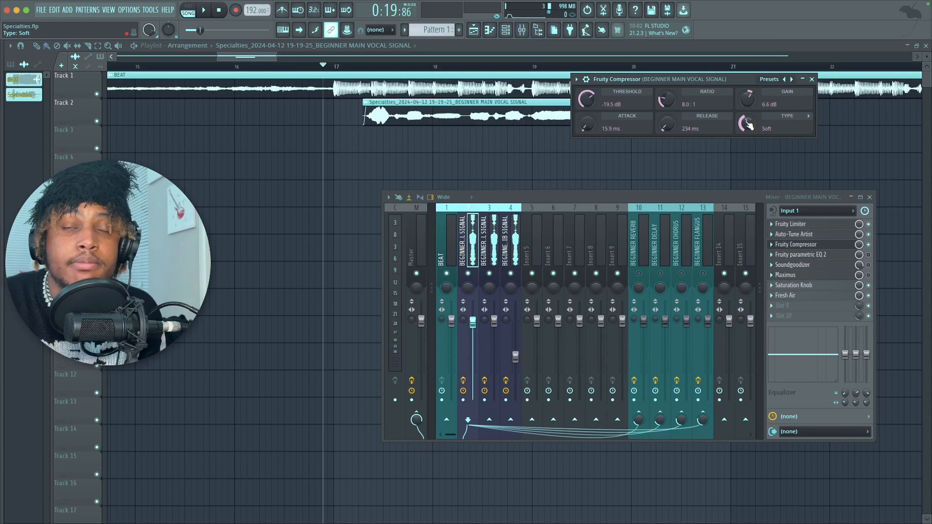
{"action": "left_click_drag", "start_coordinate": [748, 126], "coordinate": [749, 119]}
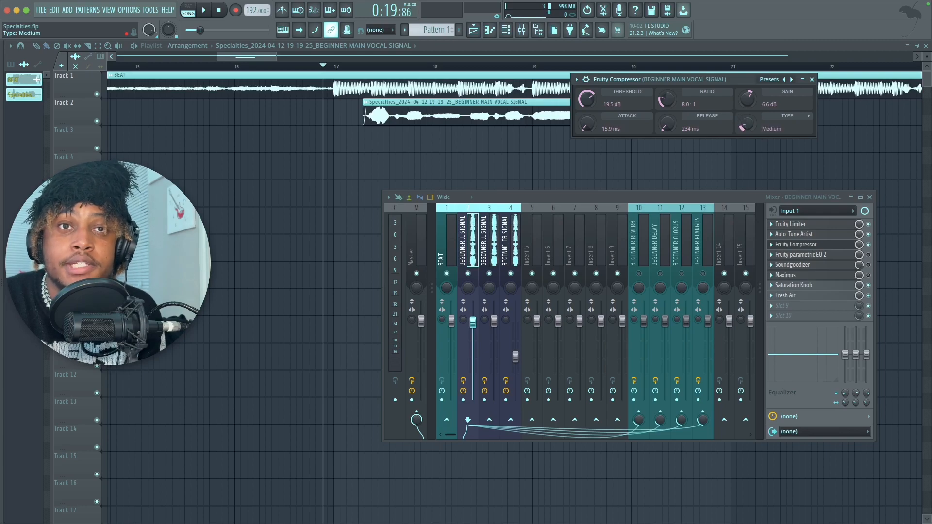
{"action": "left_click_drag", "start_coordinate": [748, 119], "coordinate": [749, 125]}
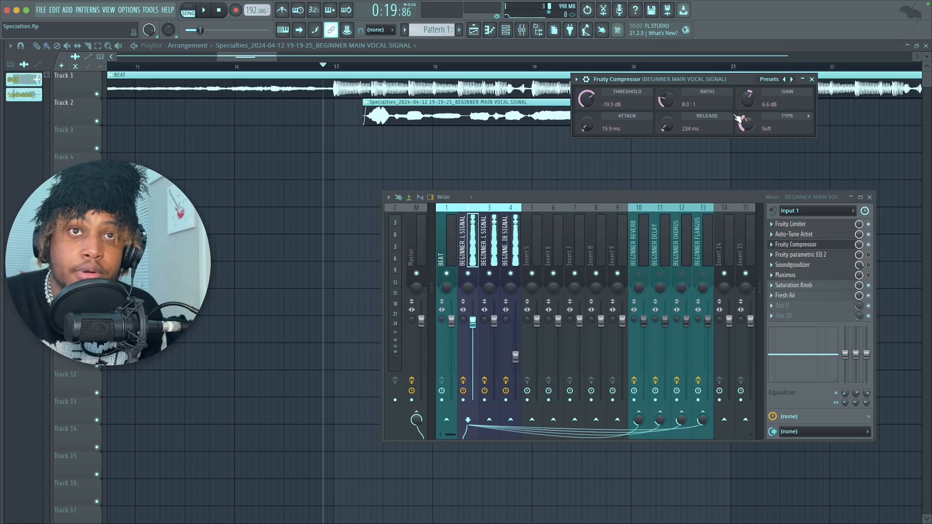
{"action": "left_click_drag", "start_coordinate": [726, 80], "coordinate": [663, 117]}
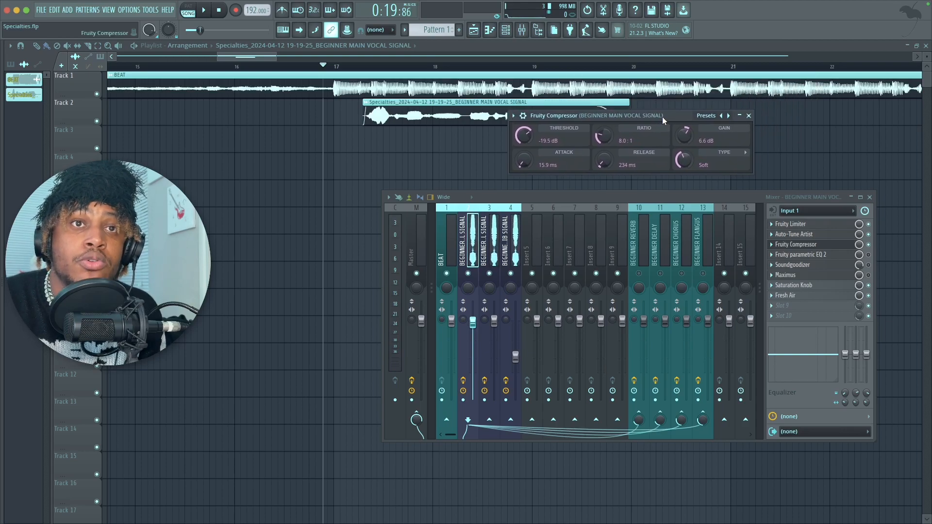
{"action": "left_click", "coordinate": [747, 116]}
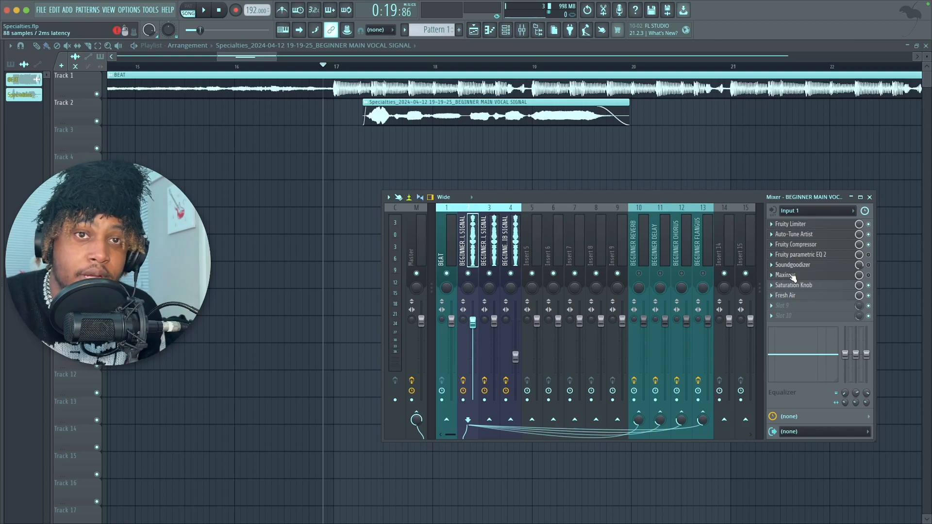
Step: Inspect the high-pass band 1 and its order options in the main vocal's Fruity Parametric EQ 2, and close the EQ
{"action": "left_click_drag", "start_coordinate": [761, 194], "coordinate": [756, 74]}
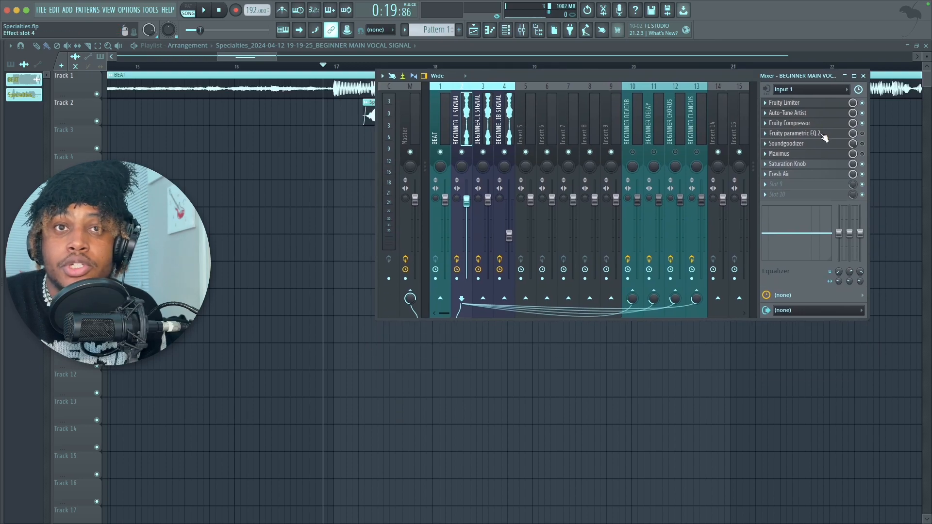
{"action": "left_click_drag", "start_coordinate": [754, 82], "coordinate": [754, 233]}
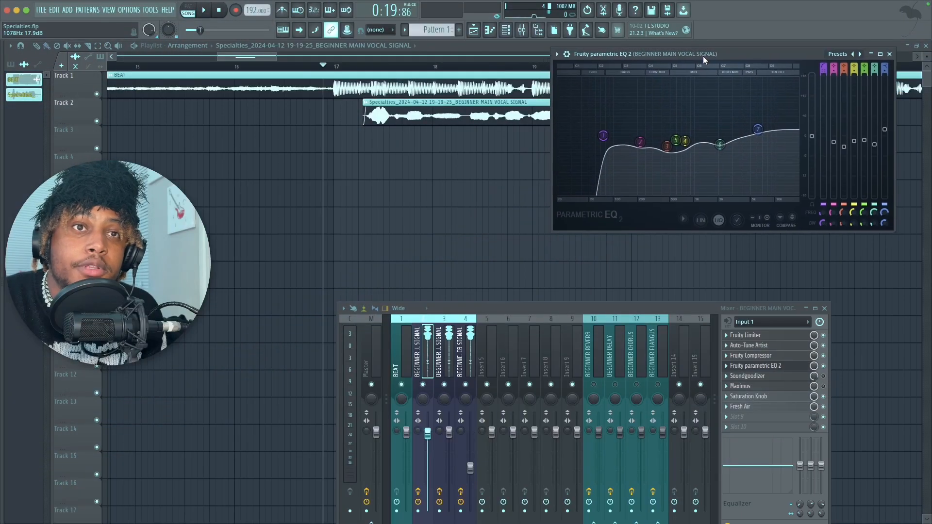
{"action": "mouse_move", "coordinate": [703, 56]}
{"action": "left_mouse_down"}
{"action": "mouse_move", "coordinate": [705, 80]}
{"action": "mouse_move", "coordinate": [697, 61]}
{"action": "left_mouse_up"}
{"action": "left_click_drag", "start_coordinate": [590, 151], "coordinate": [596, 142]}
{"action": "right_click", "coordinate": [597, 142]}
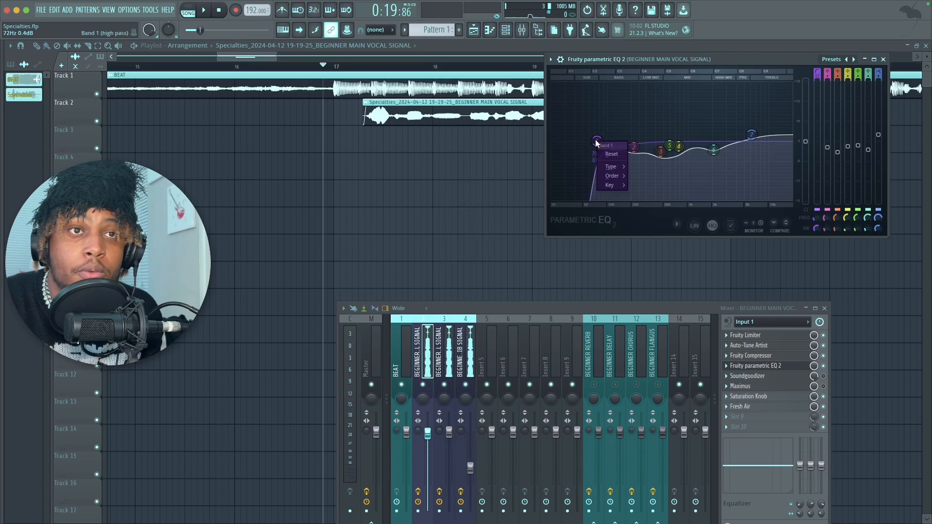
{"action": "left_click", "coordinate": [595, 140]}
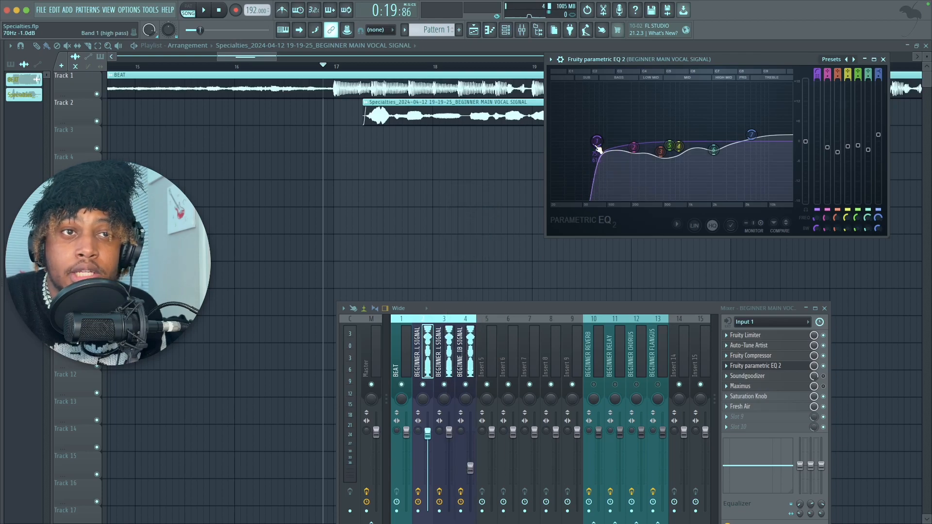
{"action": "right_click", "coordinate": [596, 142]}
{"action": "mouse_move", "coordinate": [611, 169]}
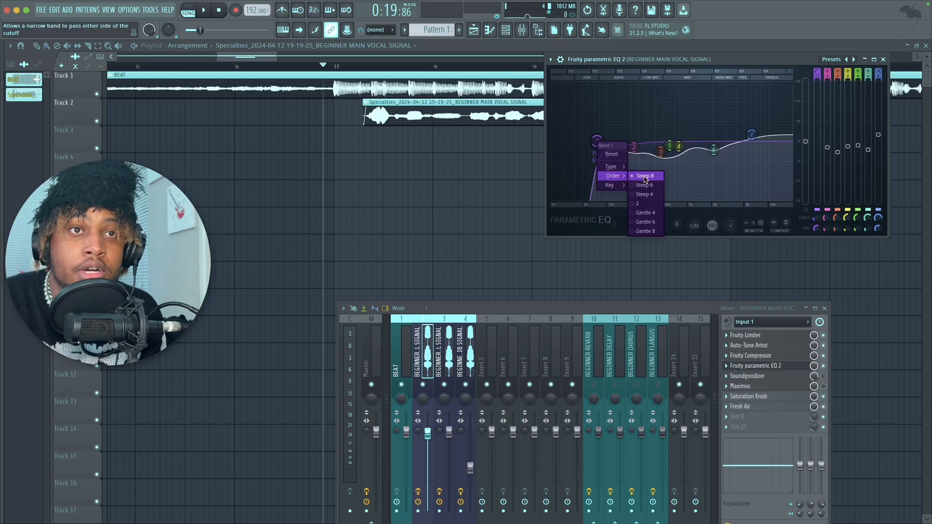
{"action": "left_click", "coordinate": [596, 140]}
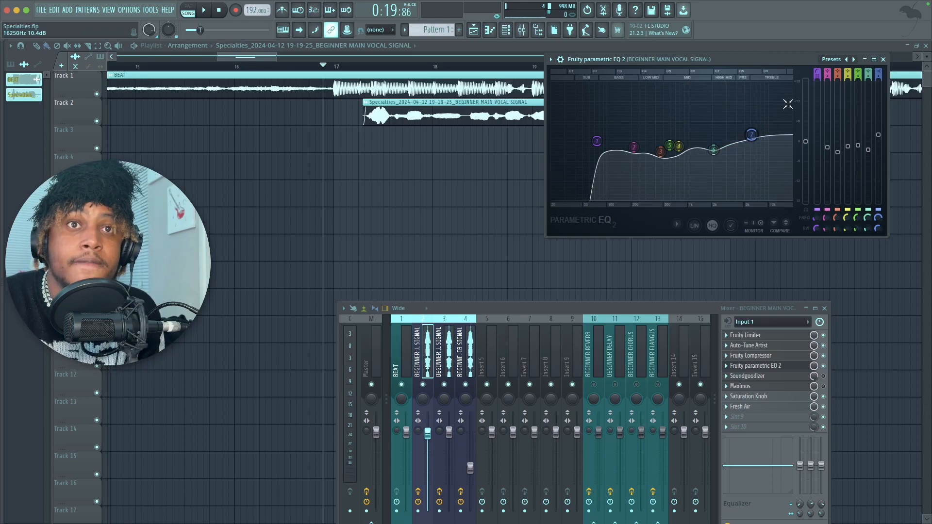
{"action": "left_click", "coordinate": [883, 59]}
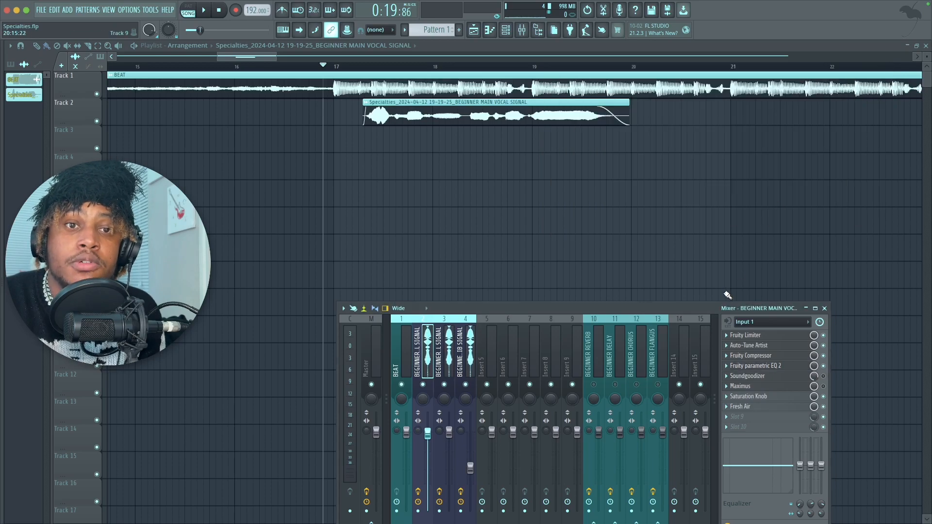
{"action": "left_click_drag", "start_coordinate": [723, 310], "coordinate": [694, 152]}
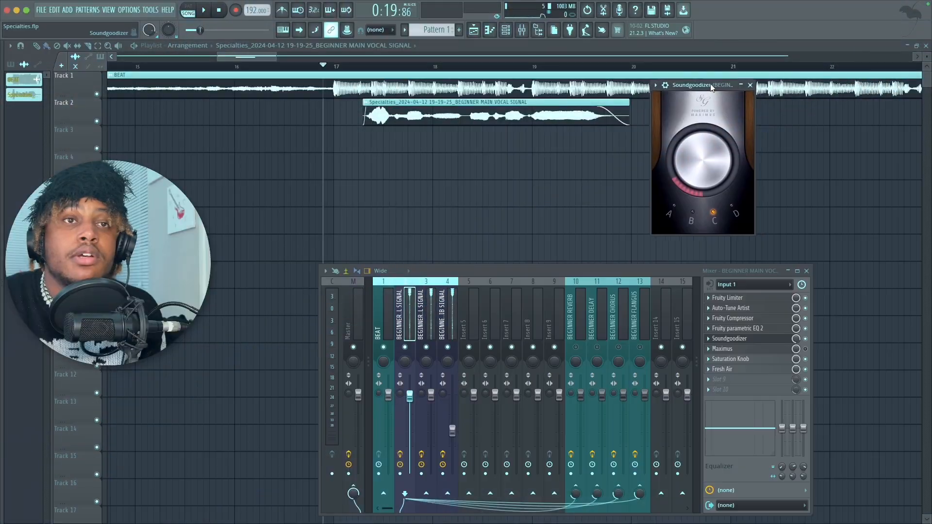
Step: Set the main vocal's Soundgoodizer to mode C and close the plugin
{"action": "left_click_drag", "start_coordinate": [709, 84], "coordinate": [735, 57]}
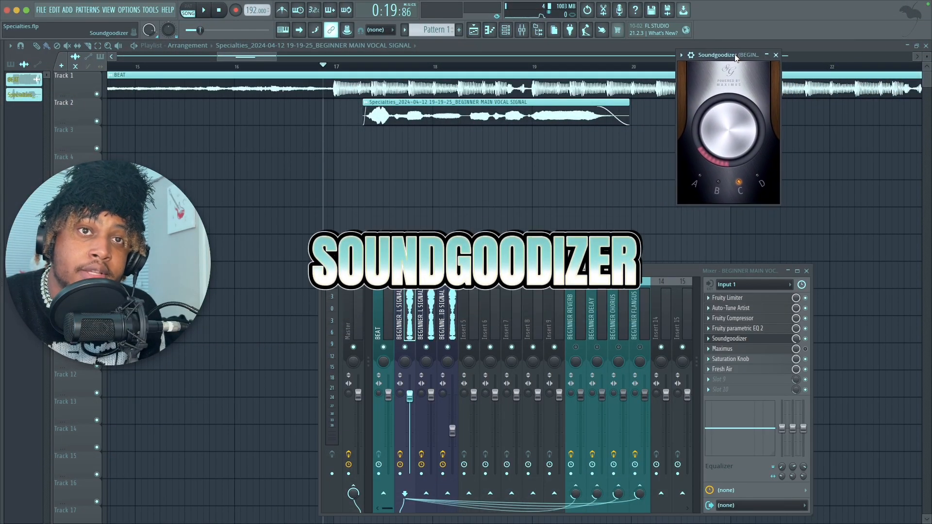
{"action": "left_click", "coordinate": [740, 187]}
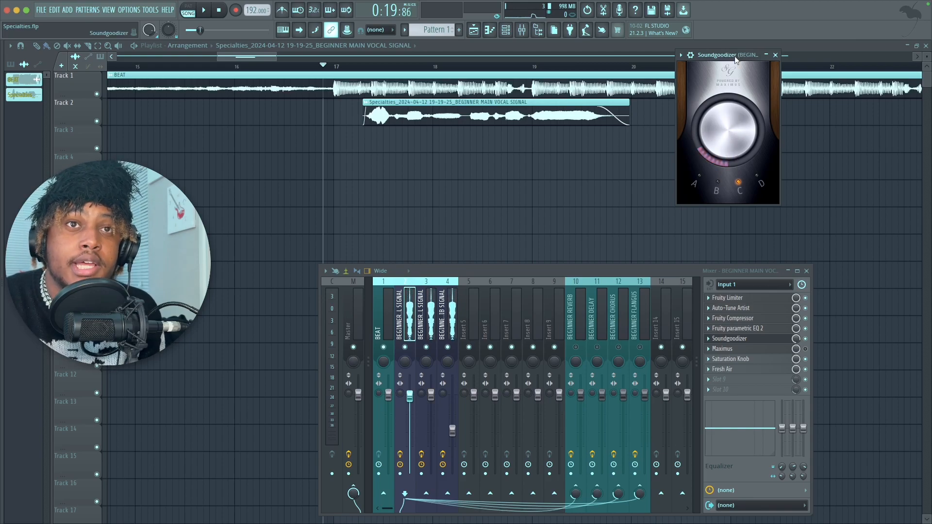
{"action": "left_click_drag", "start_coordinate": [735, 57], "coordinate": [717, 92]}
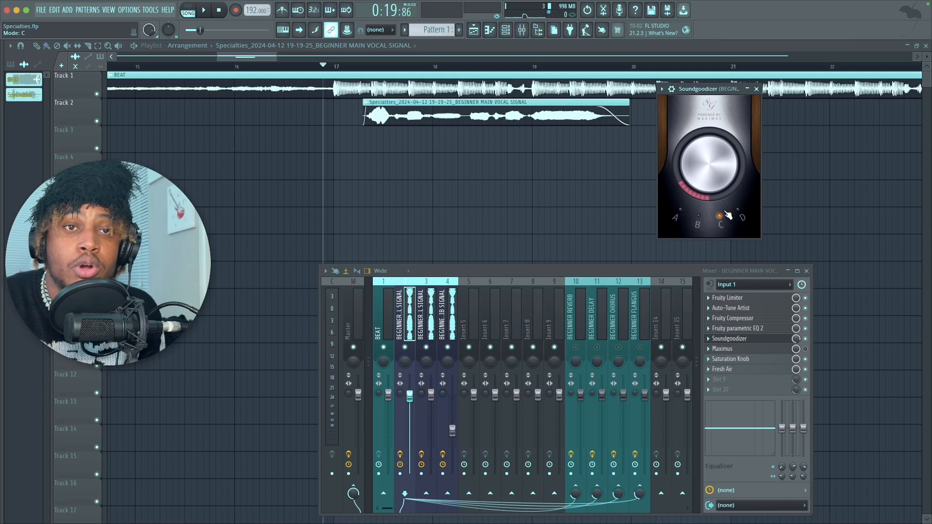
{"action": "left_click", "coordinate": [757, 89]}
Step: Play the song to hear the main vocal with Soundgoodizer added
{"action": "left_click_drag", "start_coordinate": [724, 274], "coordinate": [773, 303]}
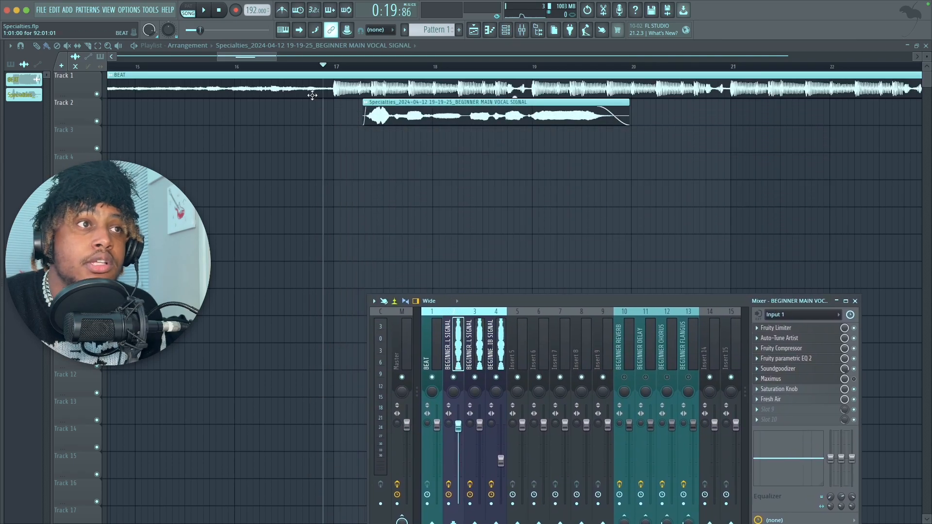
{"action": "left_click", "coordinate": [207, 14]}
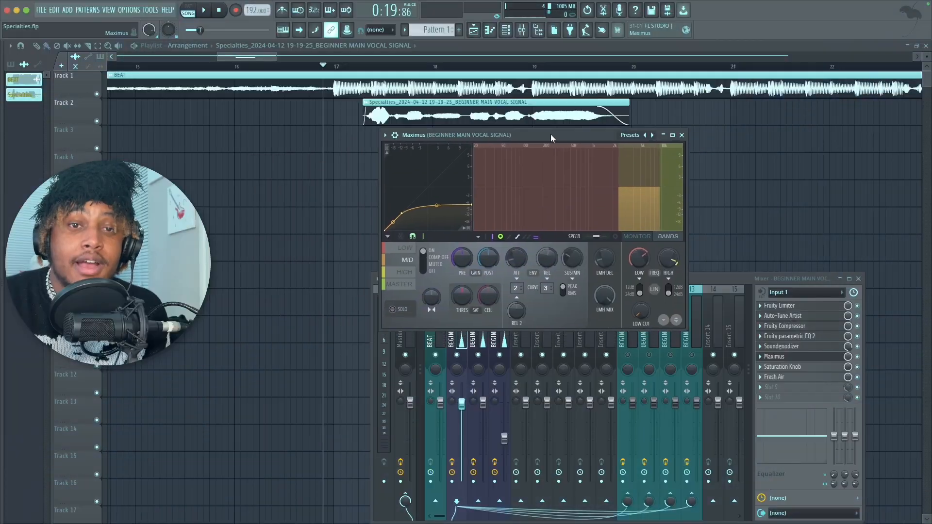
Step: Hide the mixer and play the song to hear the main vocal with Maximus as de-esser
{"action": "left_click_drag", "start_coordinate": [546, 132], "coordinate": [733, 75]}
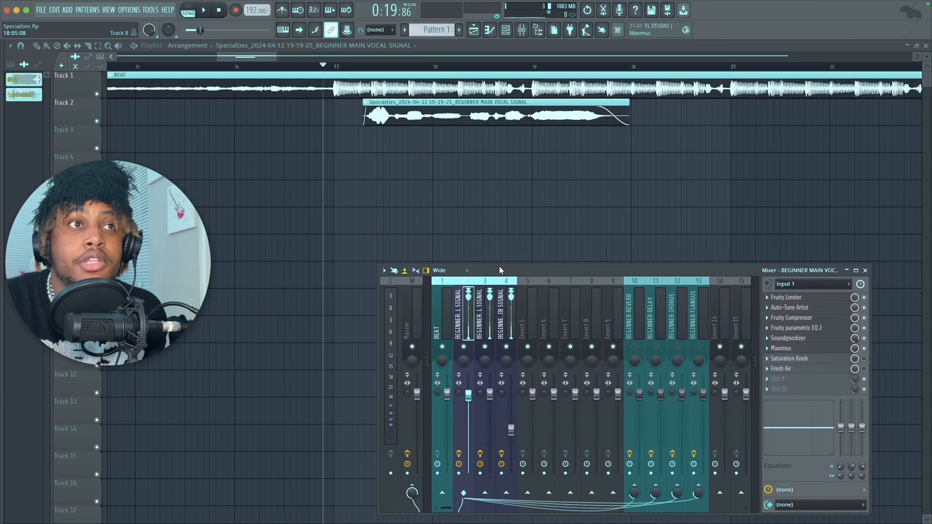
{"action": "key", "text": "F9"}
{"action": "left_click", "coordinate": [206, 12]}
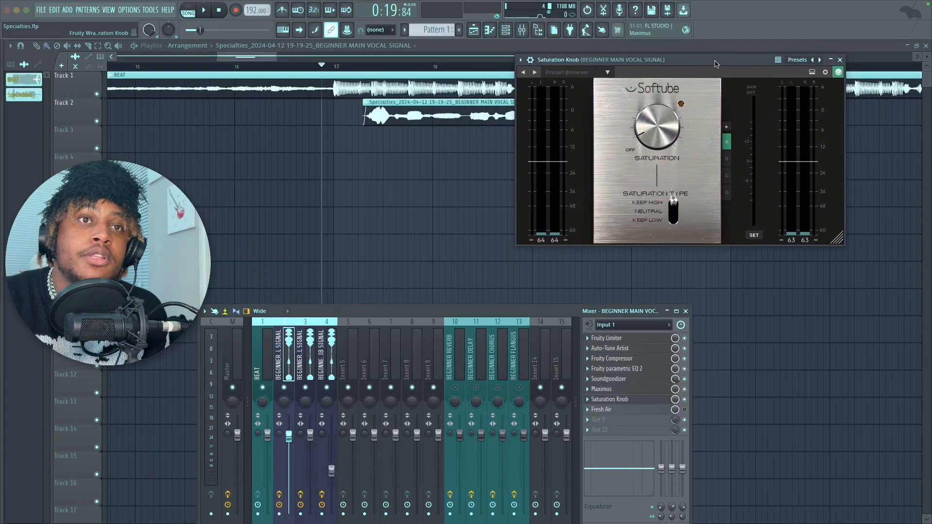
Step: Review the Saturation Knob on the main vocal, play the song to hear its effect, and close the plugin
{"action": "mouse_move", "coordinate": [715, 64]}
{"action": "left_mouse_down"}
{"action": "mouse_move", "coordinate": [723, 59]}
{"action": "mouse_move", "coordinate": [700, 73]}
{"action": "mouse_move", "coordinate": [712, 79]}
{"action": "left_mouse_up"}
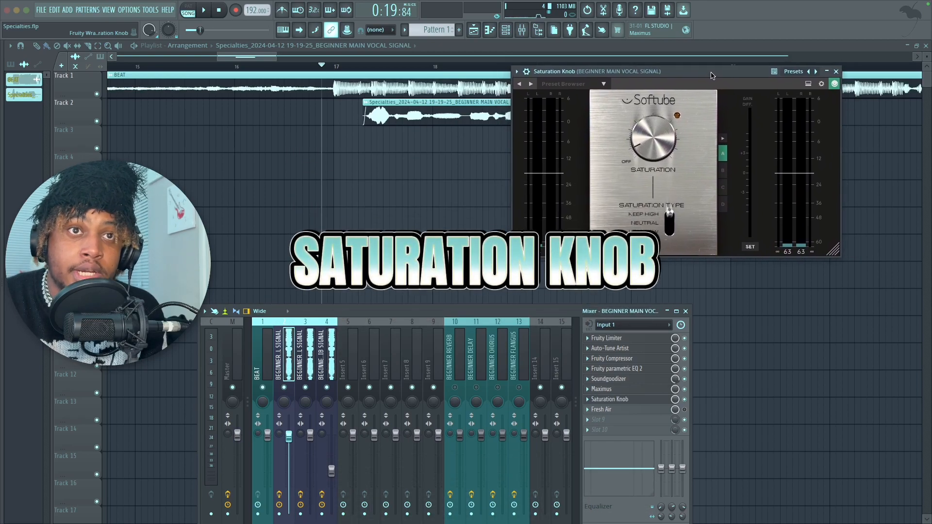
{"action": "mouse_move", "coordinate": [655, 152]}
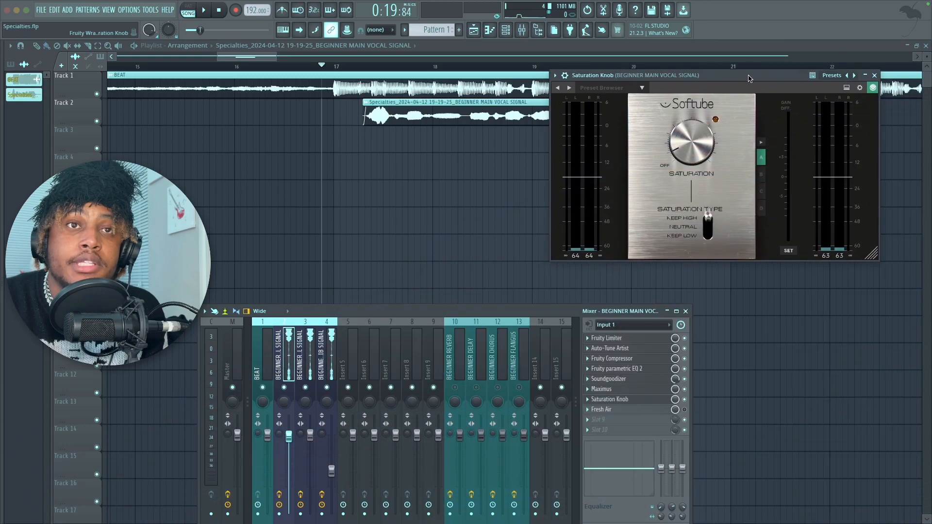
{"action": "left_click_drag", "start_coordinate": [756, 79], "coordinate": [736, 98]}
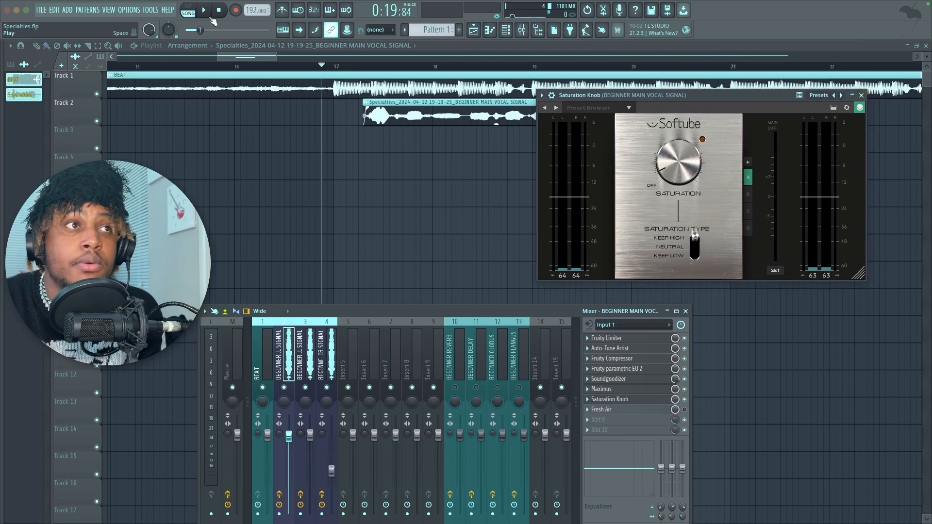
{"action": "left_click", "coordinate": [210, 17]}
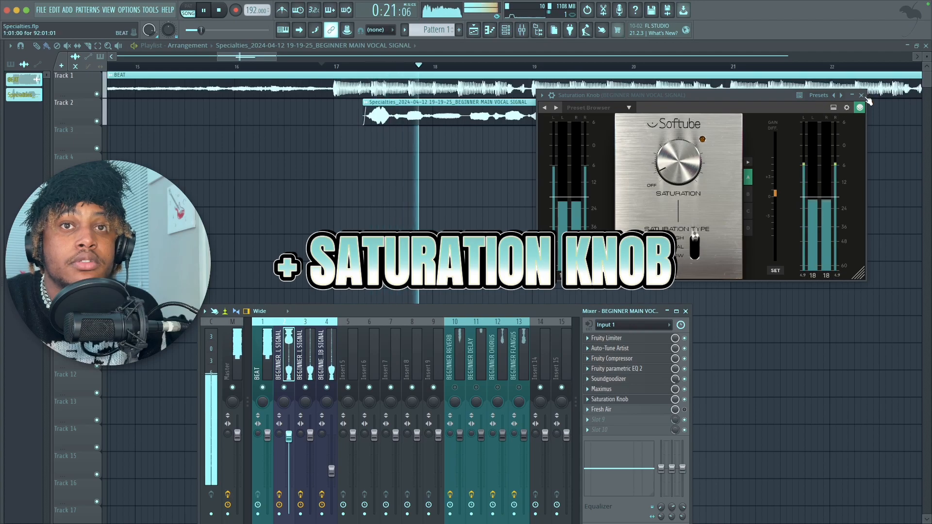
{"action": "left_click", "coordinate": [860, 95]}
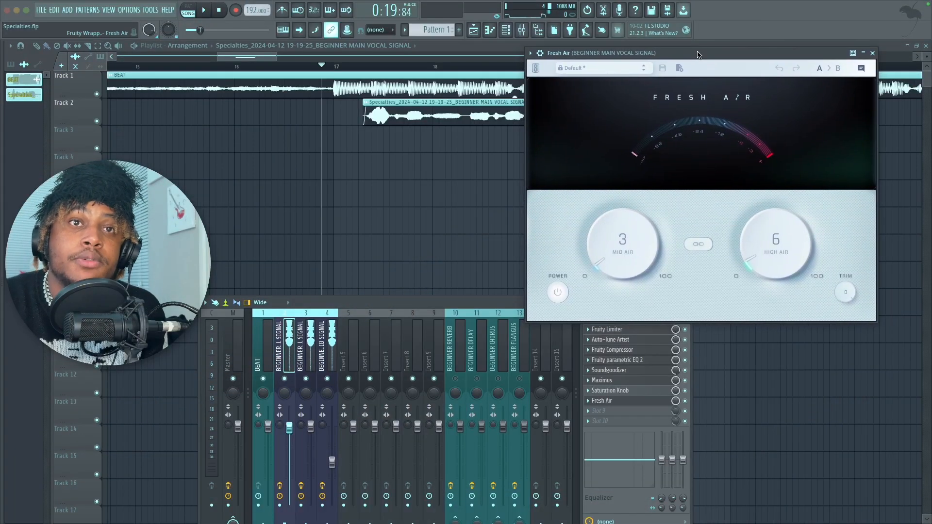
Step: Review the Mid Air and High Air settings of Fresh Air on the main vocal
{"action": "left_click_drag", "start_coordinate": [698, 54], "coordinate": [677, 59]}
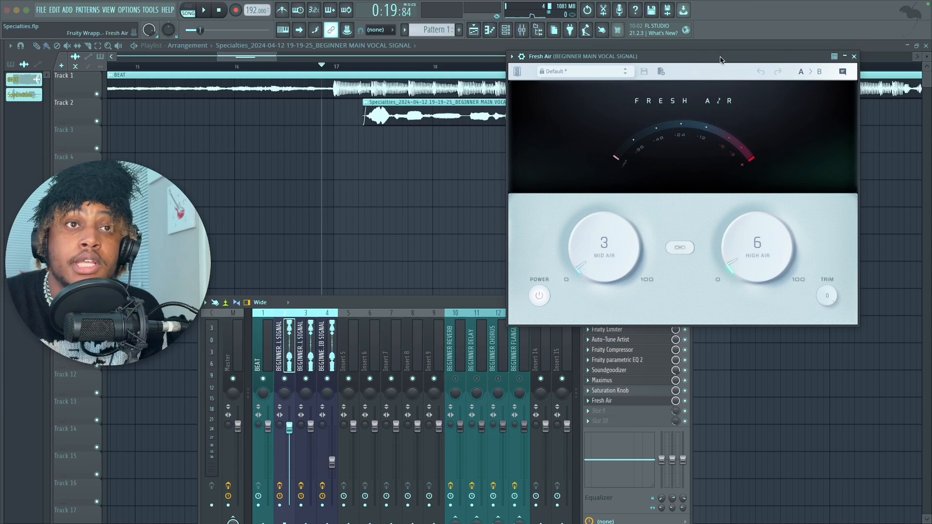
{"action": "left_click_drag", "start_coordinate": [720, 59], "coordinate": [701, 86]}
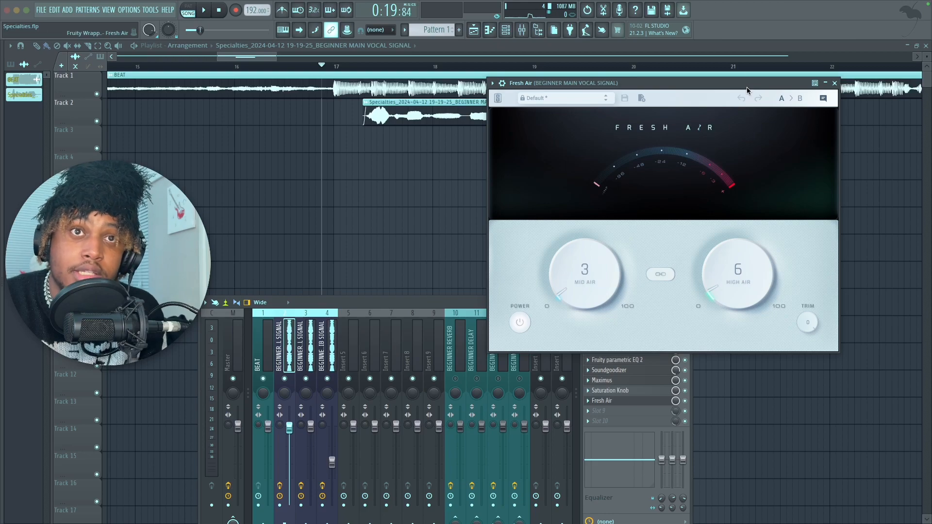
Step: Close Fresh Air, reposition the mixer, and play the song to hear the main vocal with Fresh Air
{"action": "left_click_drag", "start_coordinate": [745, 86], "coordinate": [748, 72]}
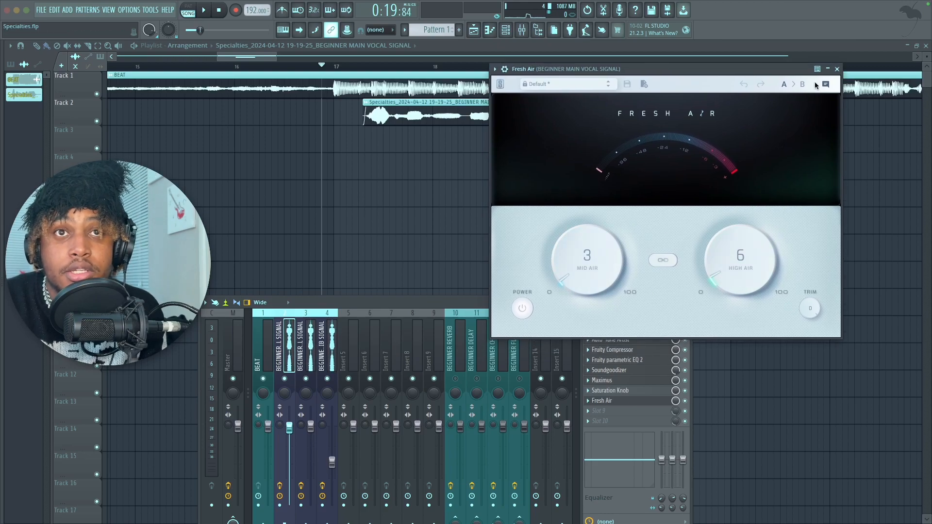
{"action": "left_click", "coordinate": [837, 70]}
{"action": "left_click_drag", "start_coordinate": [607, 303], "coordinate": [642, 267]}
{"action": "key", "text": "space"}
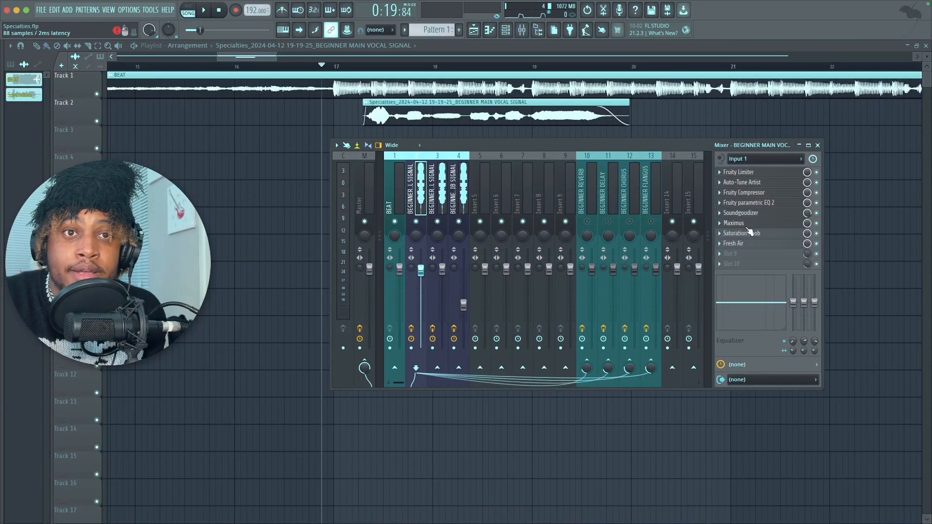
Step: Enable the BEGINNER REVERB mixer track and open its Fruity Reeverb 2 for review
{"action": "left_click", "coordinate": [590, 223]}
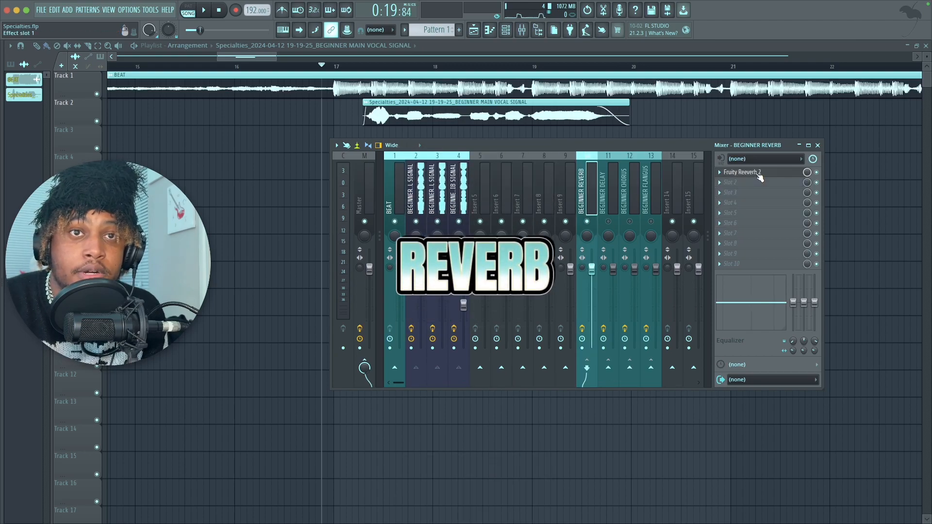
{"action": "left_click", "coordinate": [757, 173]}
{"action": "left_click_drag", "start_coordinate": [220, 104], "coordinate": [672, 69]}
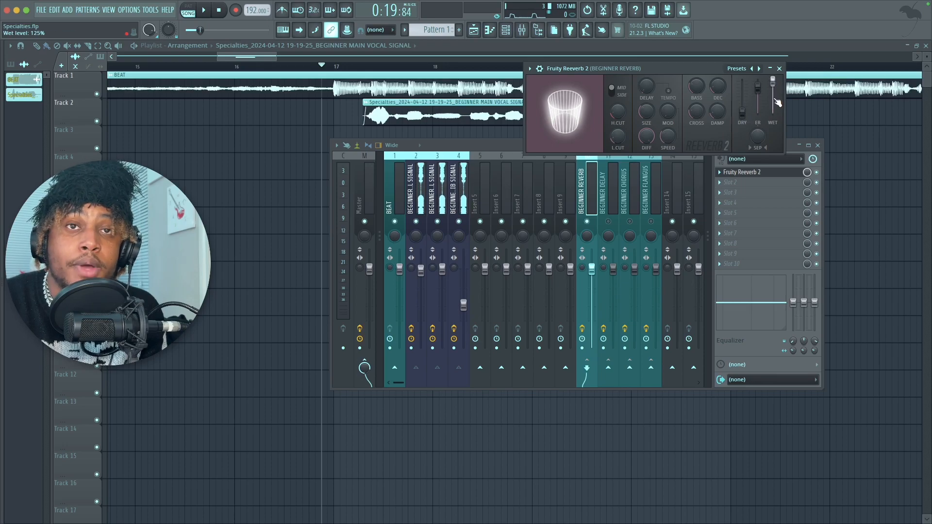
Step: Select the main vocal mixer track and try a send from it to Insert 9
{"action": "left_click", "coordinate": [417, 194]}
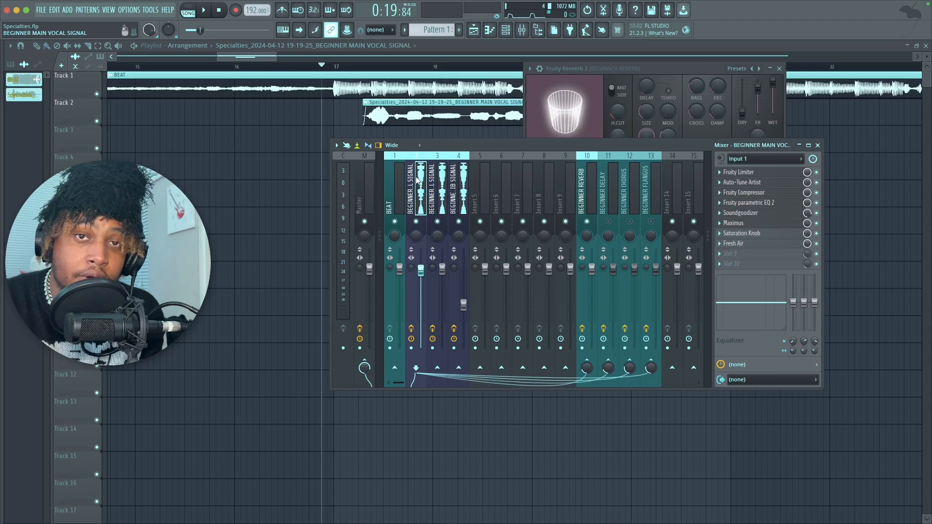
{"action": "left_click", "coordinate": [565, 367]}
{"action": "left_click_drag", "start_coordinate": [566, 372], "coordinate": [565, 378]}
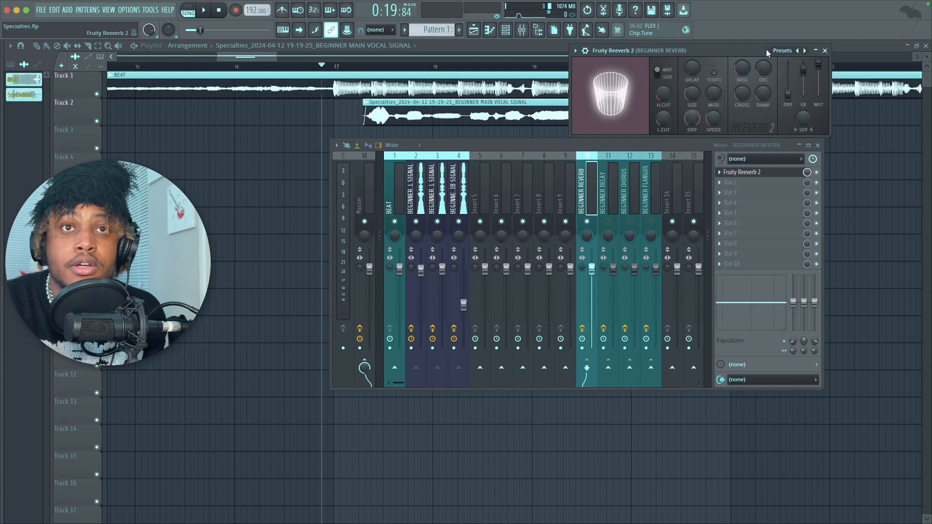
Step: Finish reviewing Fruity Reeverb 2 and play the song to hear the main vocal with reverb
{"action": "mouse_move", "coordinate": [761, 51]}
{"action": "left_mouse_down"}
{"action": "mouse_move", "coordinate": [743, 56]}
{"action": "mouse_move", "coordinate": [754, 63]}
{"action": "left_mouse_up"}
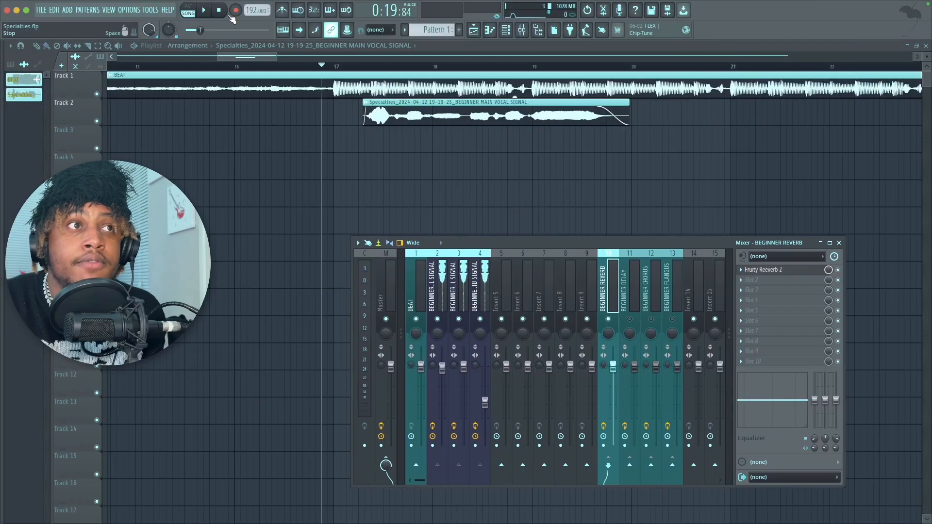
{"action": "left_click", "coordinate": [208, 13]}
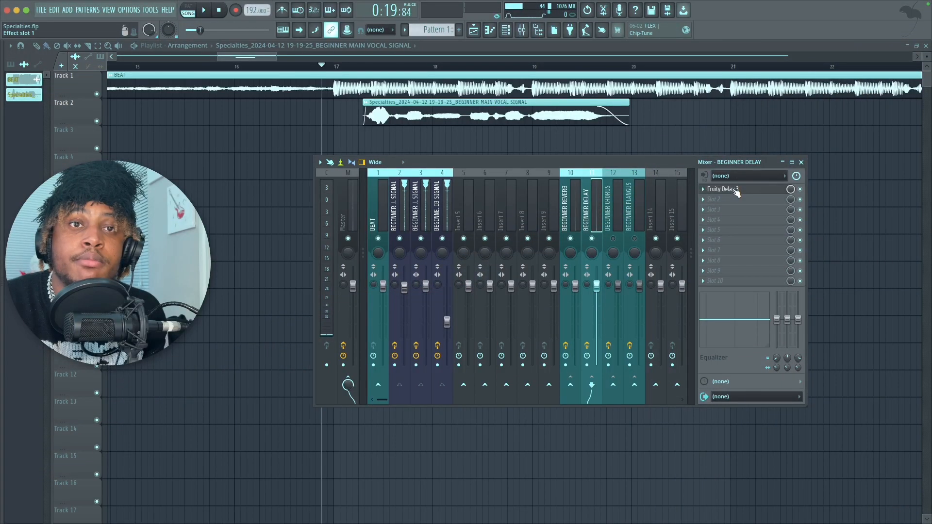
Step: Open Fruity Delay 3 on the BEGINNER DELAY track and review its delay model, stereo and feedback settings
{"action": "left_click", "coordinate": [736, 193]}
{"action": "left_click_drag", "start_coordinate": [311, 62], "coordinate": [717, 67]}
{"action": "left_click_drag", "start_coordinate": [470, 164], "coordinate": [462, 195]}
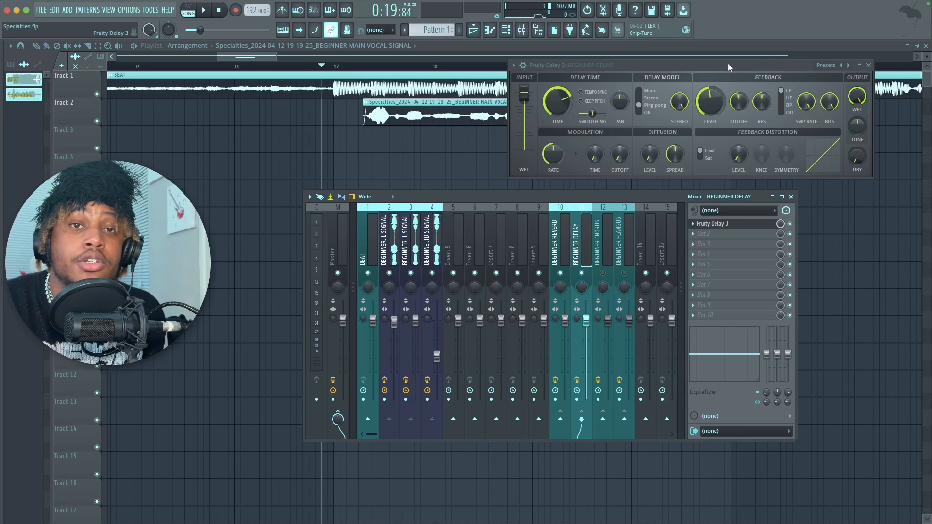
{"action": "left_click_drag", "start_coordinate": [727, 65], "coordinate": [662, 65]}
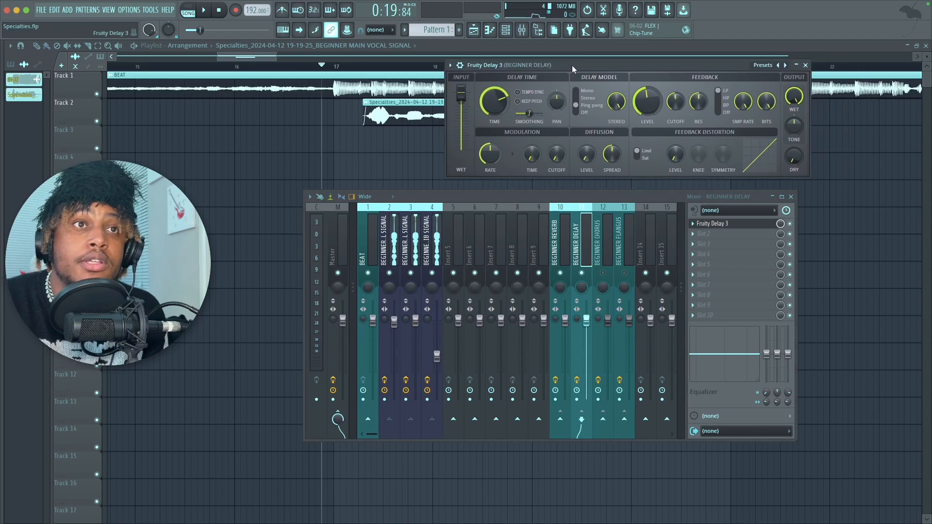
{"action": "left_click_drag", "start_coordinate": [570, 65], "coordinate": [549, 76]}
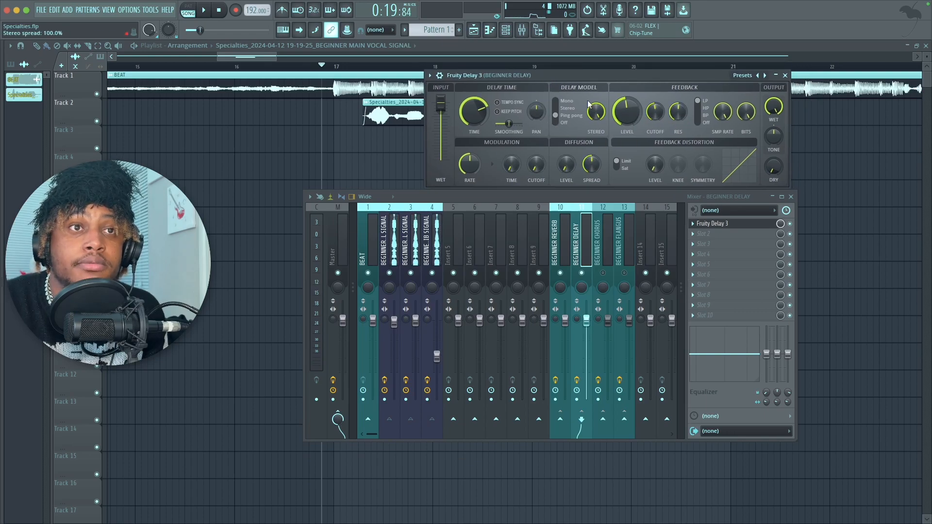
{"action": "left_click_drag", "start_coordinate": [561, 75], "coordinate": [584, 76]}
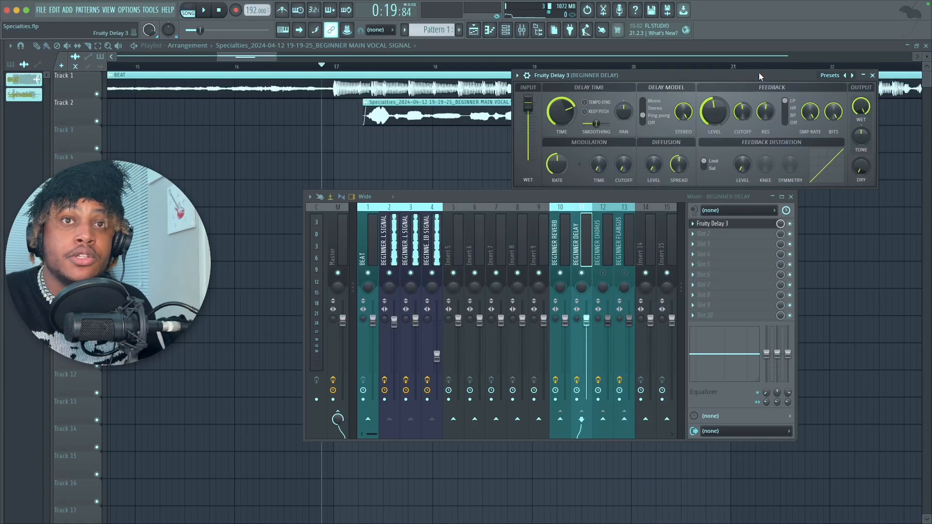
{"action": "left_click_drag", "start_coordinate": [758, 73], "coordinate": [760, 57]}
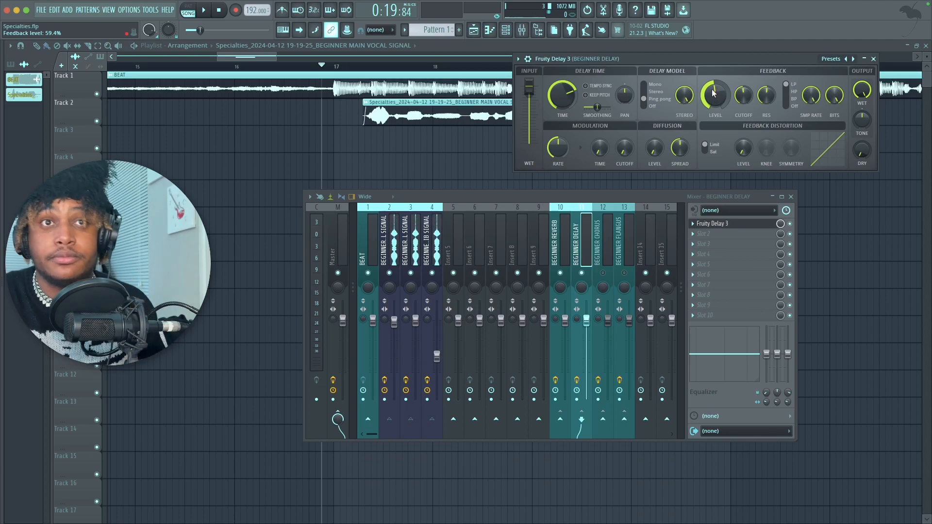
Step: Close Fruity Delay 3 and play the song to hear the main vocal with delay
{"action": "left_click", "coordinate": [873, 58]}
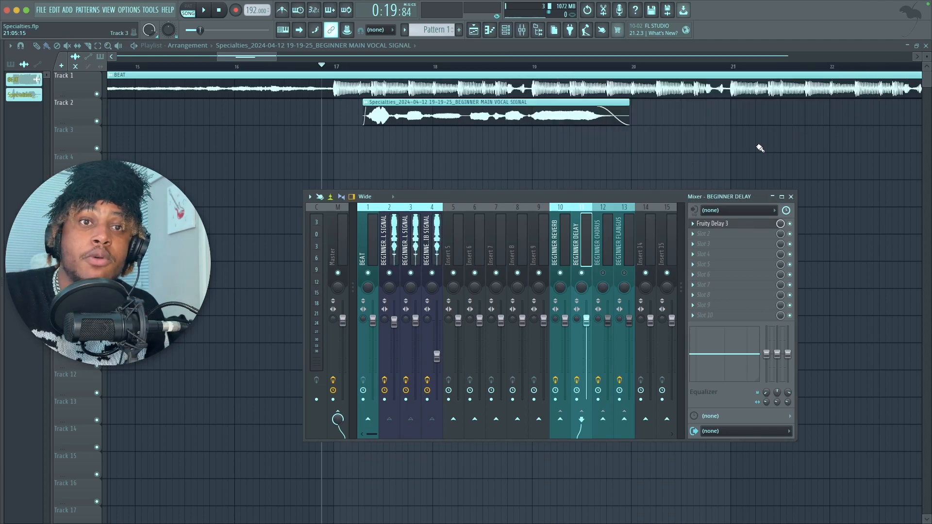
{"action": "left_click_drag", "start_coordinate": [680, 197], "coordinate": [720, 200]}
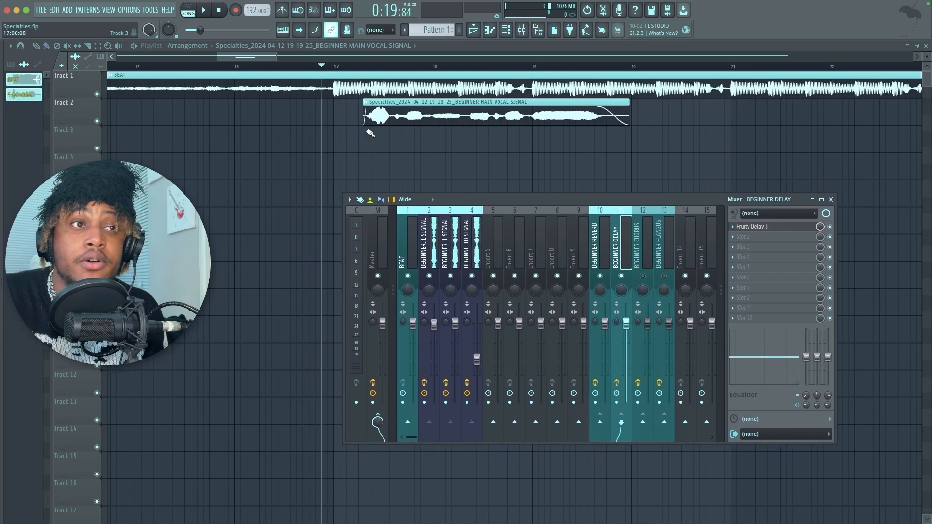
{"action": "key", "text": "space"}
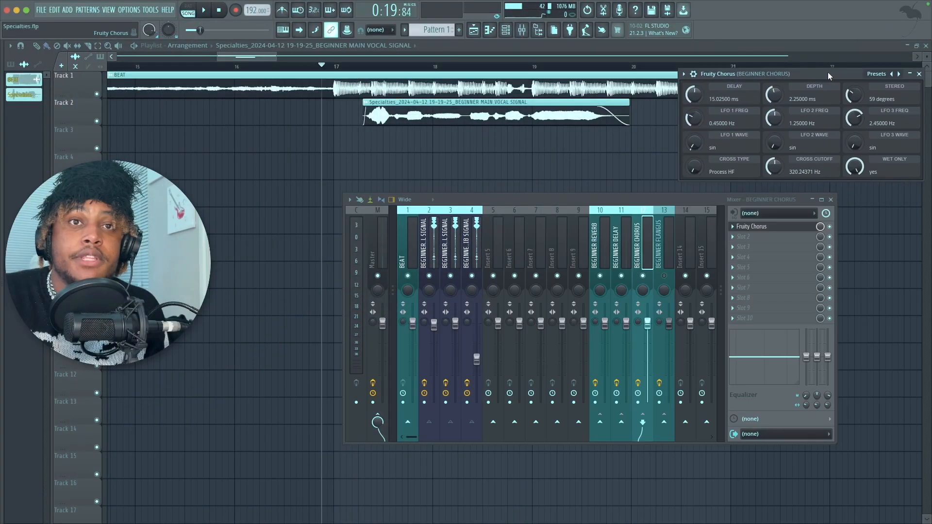
Step: Review Fruity Chorus on the BEGINNER CHORUS track, close it, and play the song from just after bar 17
{"action": "left_click_drag", "start_coordinate": [827, 72], "coordinate": [746, 69]}
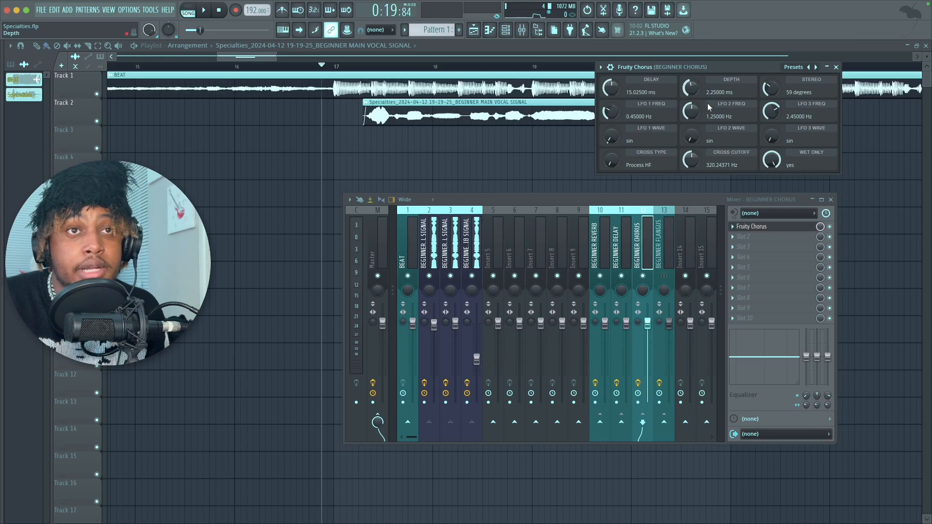
{"action": "left_click", "coordinate": [836, 67]}
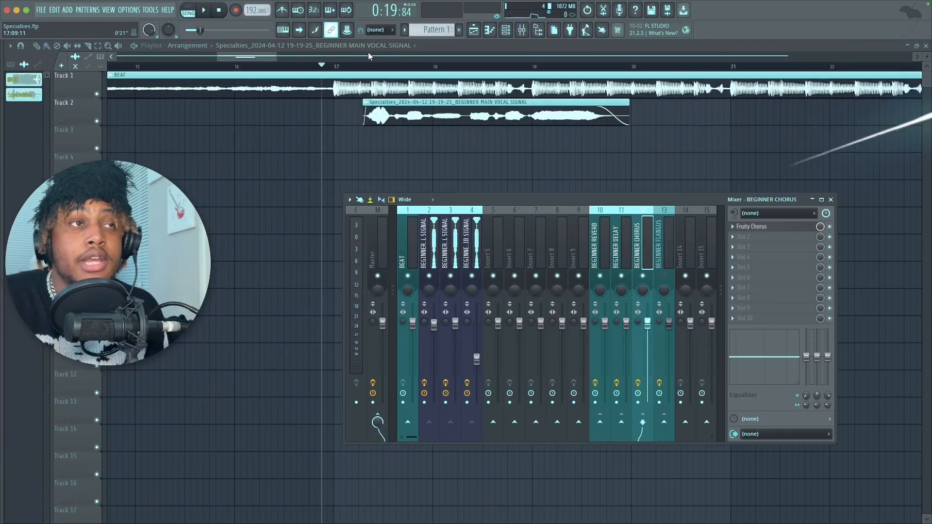
{"action": "left_click", "coordinate": [348, 66]}
{"action": "key", "text": "space"}
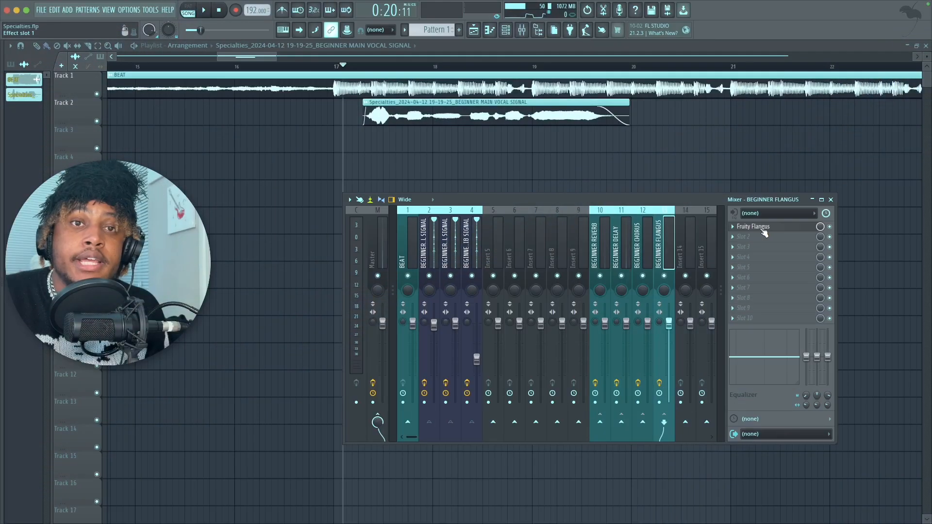
Step: Review Fruity Flangus on the BEGINNER FLANGUS track, close it, and play the song to hear its effect
{"action": "left_click", "coordinate": [757, 227]}
{"action": "left_click_drag", "start_coordinate": [154, 95], "coordinate": [714, 71]}
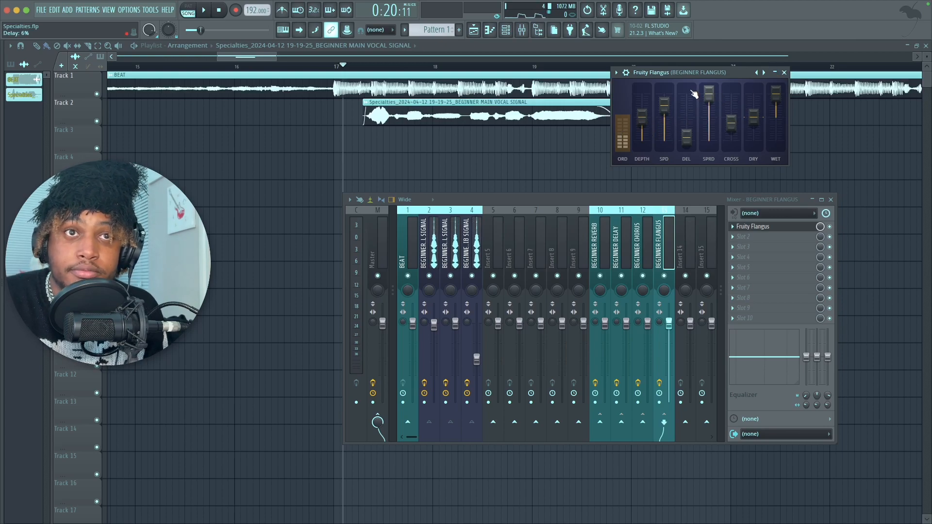
{"action": "left_click", "coordinate": [784, 73]}
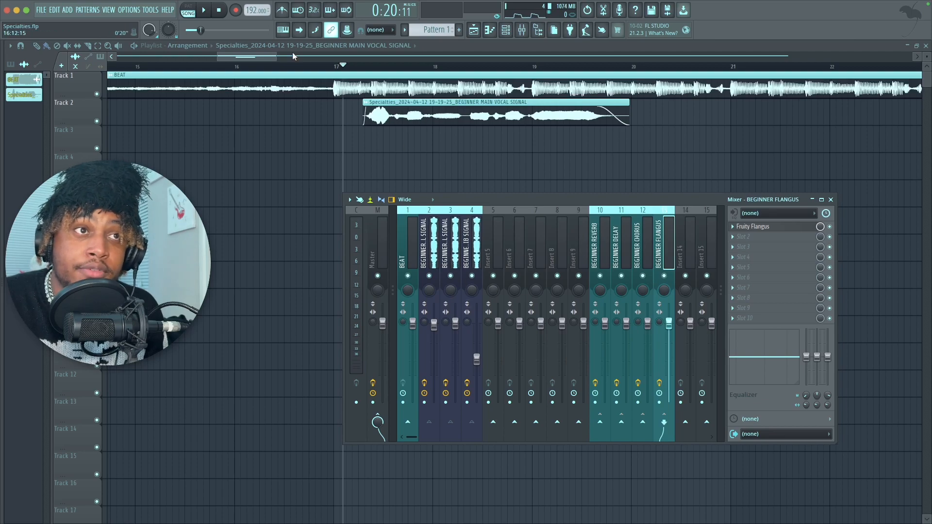
{"action": "left_click", "coordinate": [204, 11]}
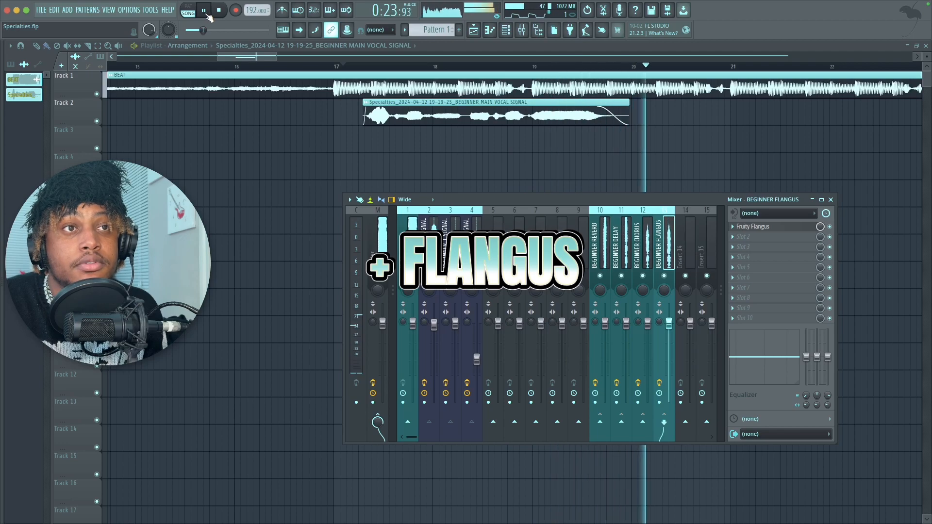
{"action": "key", "text": "space"}
Step: Show the effects chain of the BEGINNER ADLIB SIGNAL mixer track and play the song to hear the adlib preset
{"action": "left_click", "coordinate": [475, 223]}
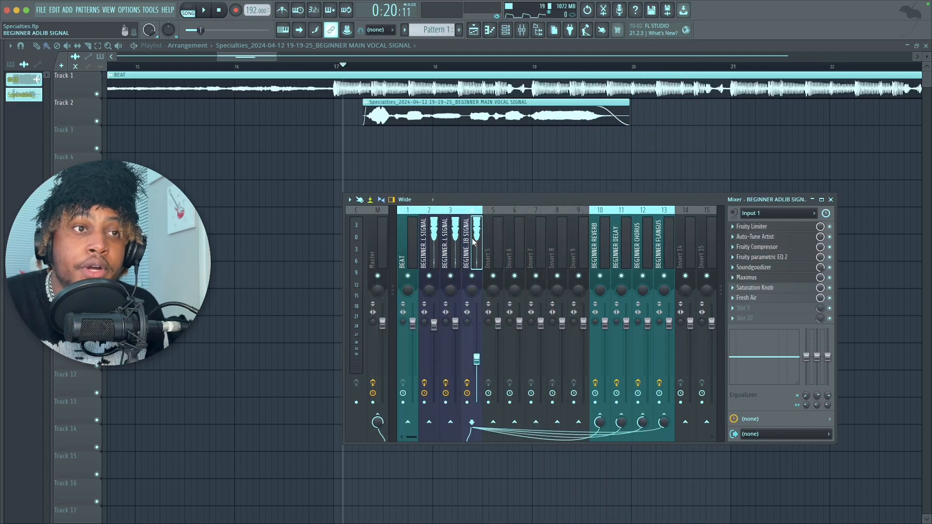
{"action": "left_click_drag", "start_coordinate": [506, 199], "coordinate": [480, 156]}
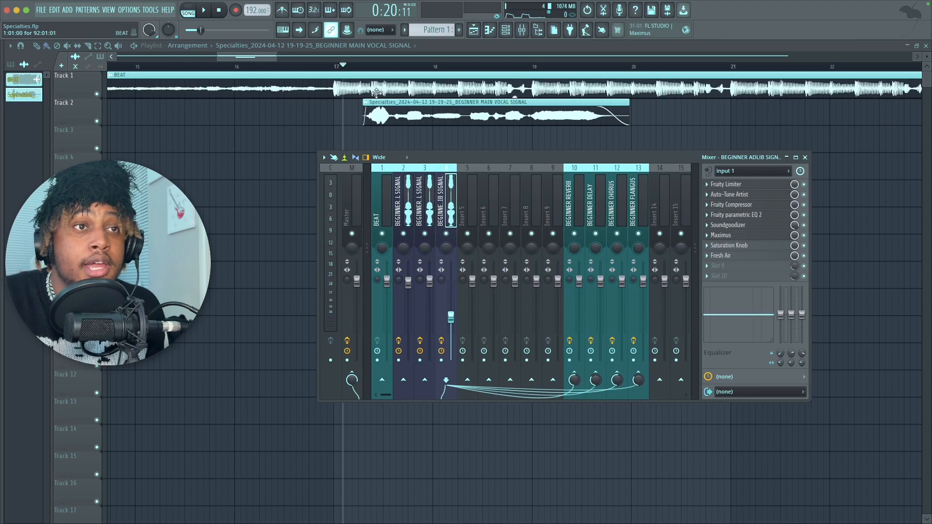
{"action": "left_click", "coordinate": [204, 10]}
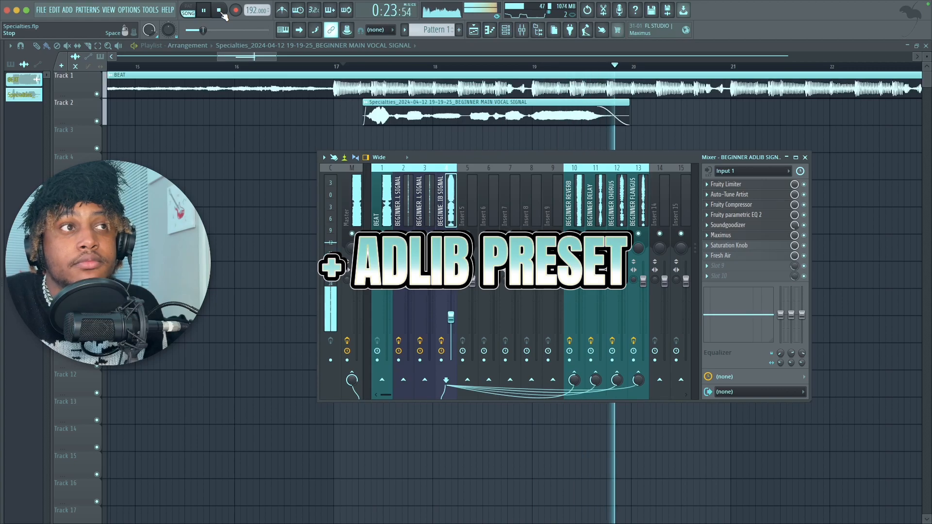
{"action": "left_click", "coordinate": [219, 10]}
Step: Reposition the mixer and select the BEGINNER MAIN VOCAL SIGNAL track
{"action": "left_click_drag", "start_coordinate": [449, 156], "coordinate": [406, 205]}
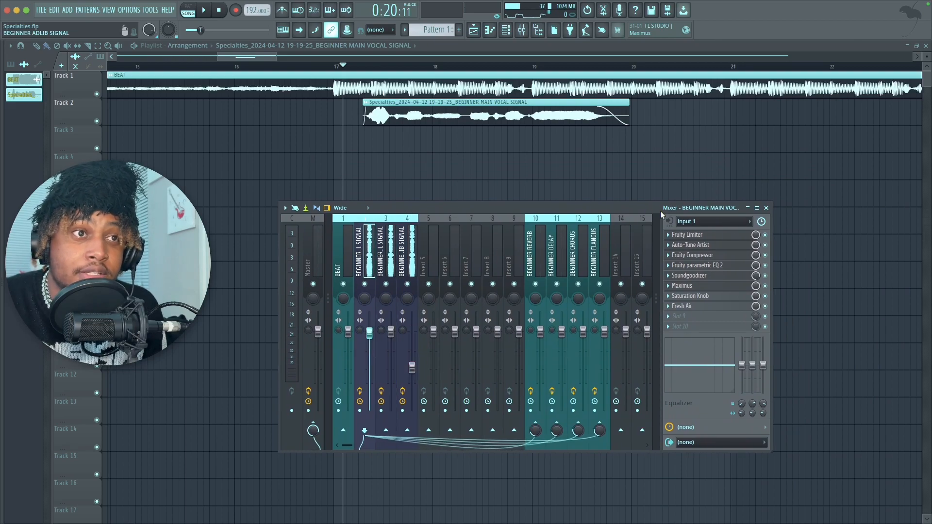
{"action": "left_click", "coordinate": [668, 221]}
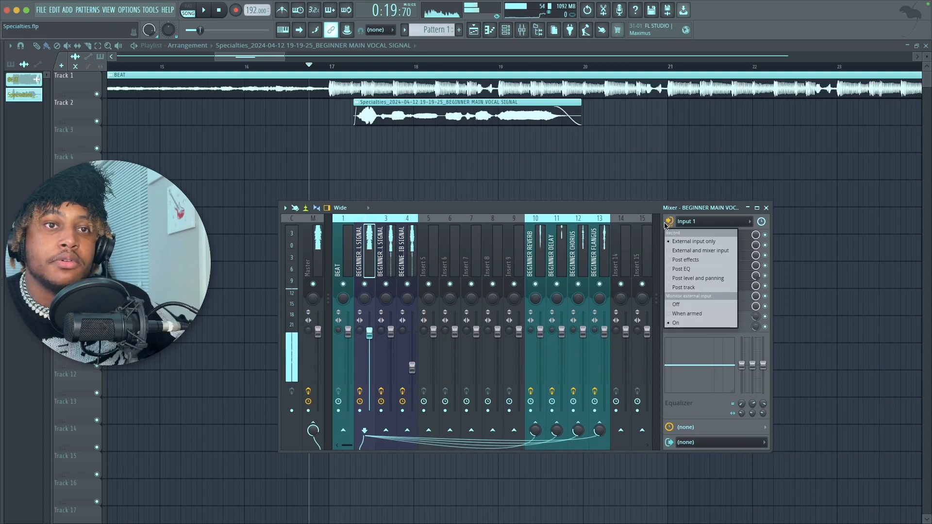
{"action": "left_click", "coordinate": [665, 225]}
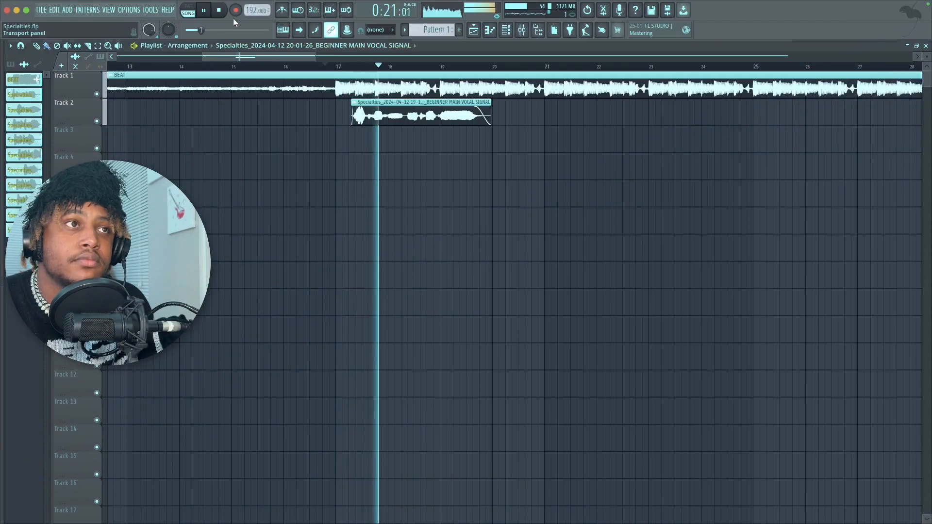
Step: Record additional main vocal and adlib takes over the beat on the playlist tracks
{"action": "left_click", "coordinate": [234, 13]}
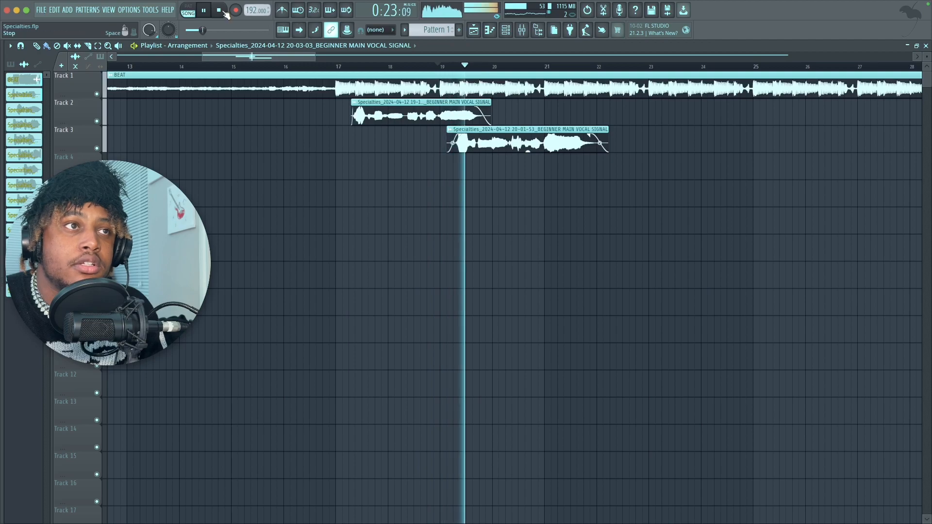
{"action": "left_click", "coordinate": [235, 12]}
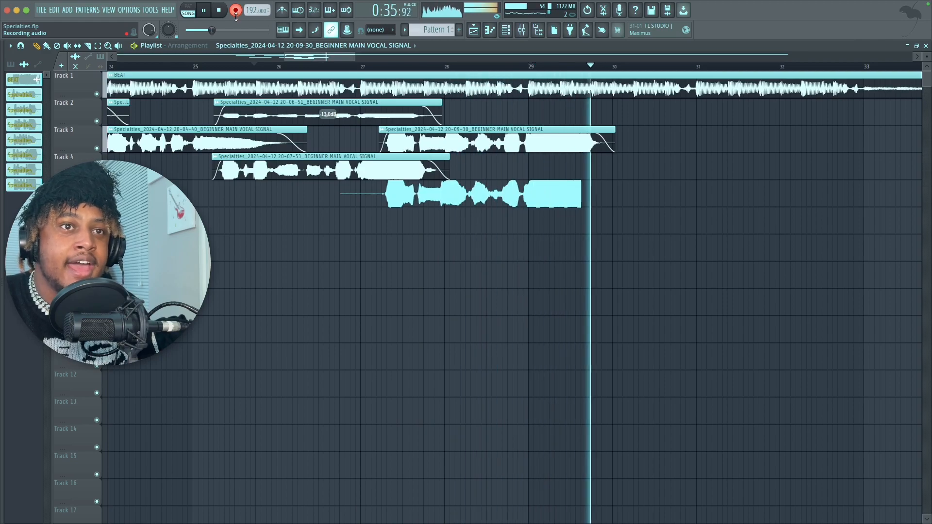
{"action": "left_click", "coordinate": [236, 13]}
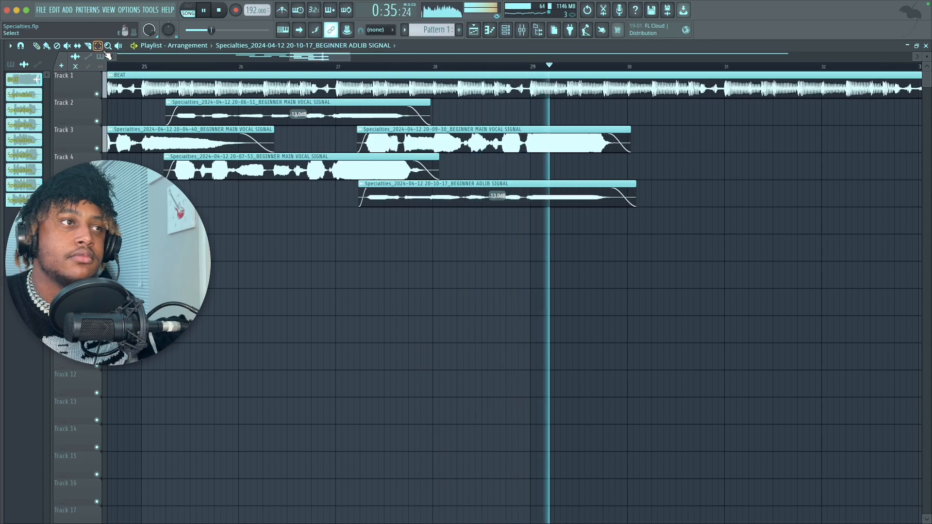
{"action": "left_click_drag", "start_coordinate": [313, 203], "coordinate": [311, 124]}
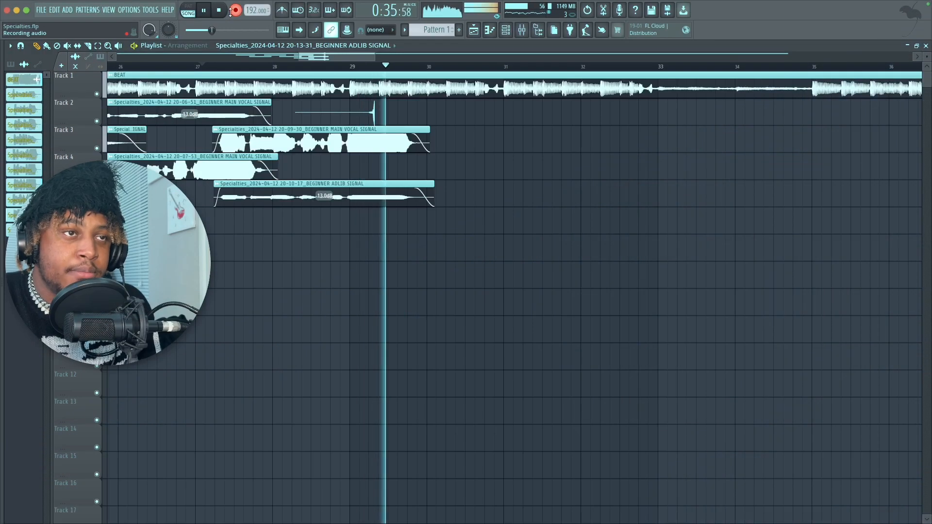